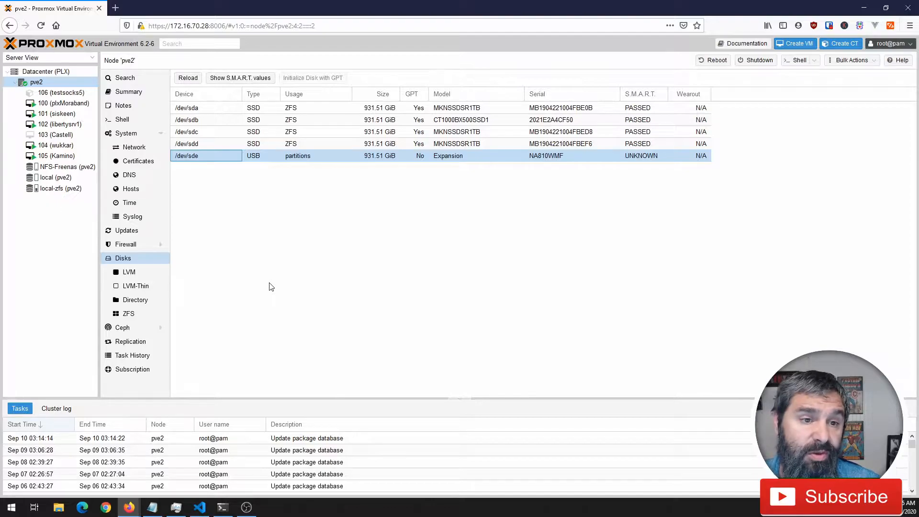
Switch from the Proxmox web interface to the pve2 terminal session and list the block devices with lsblk.
click(864, 7)
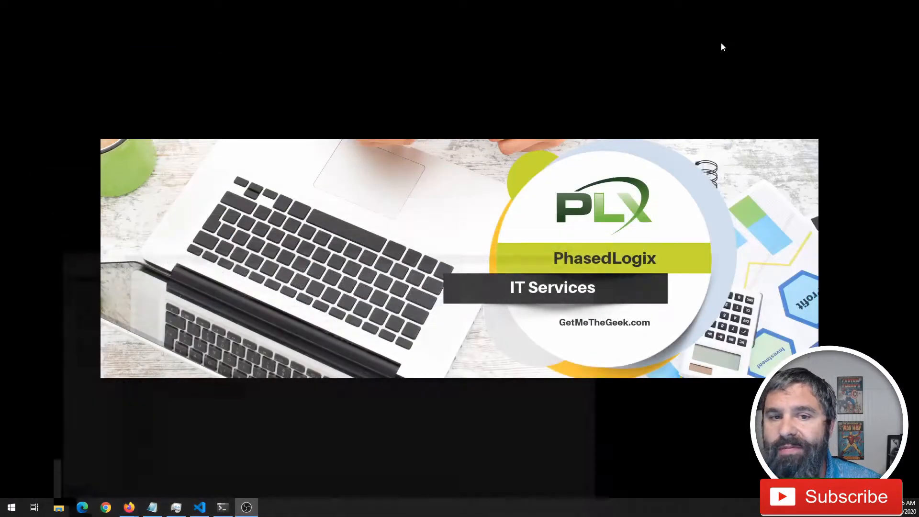
click(222, 507)
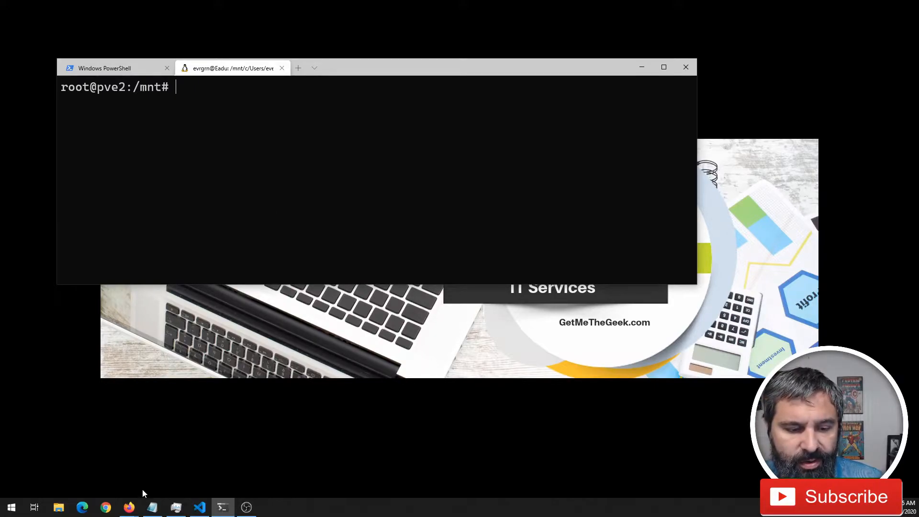
mouse_move(129, 506)
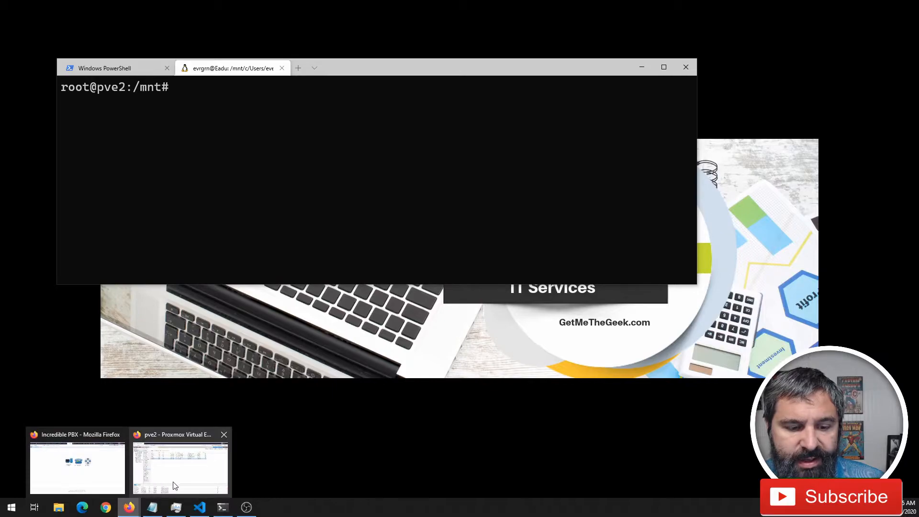
click(173, 486)
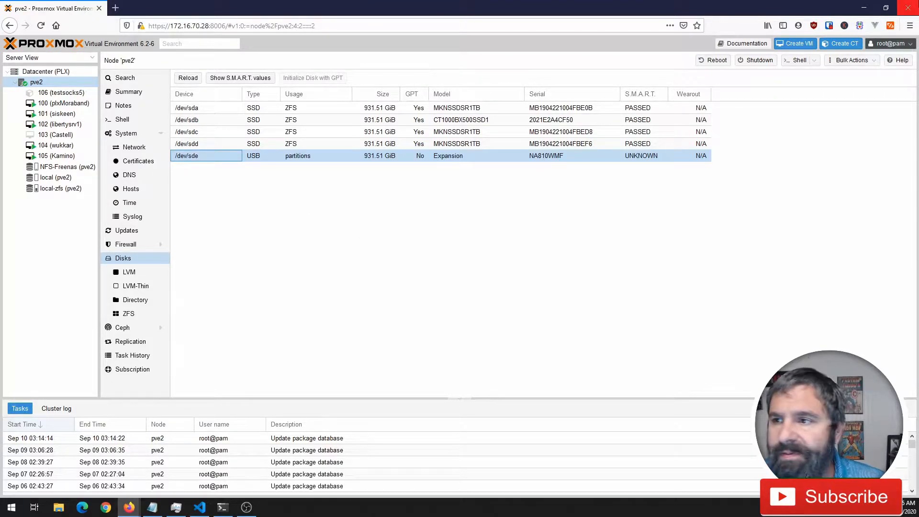
click(863, 8)
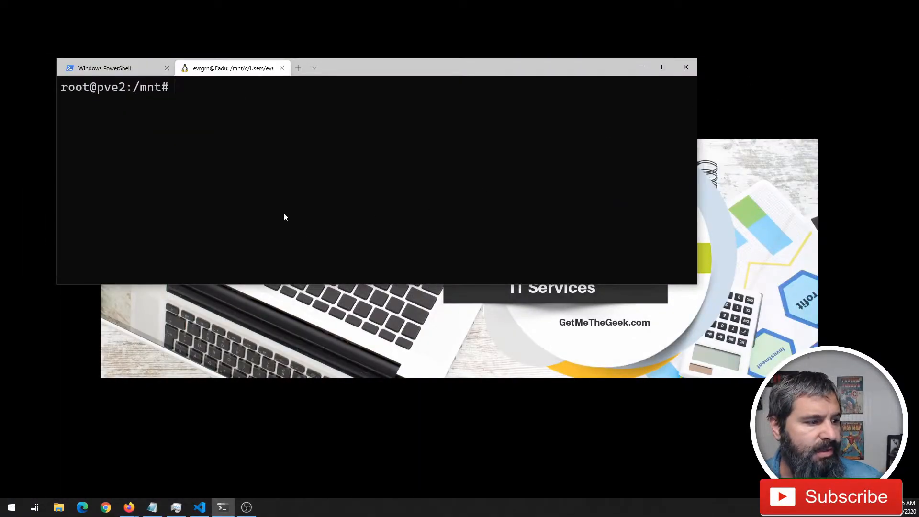
text(ls)
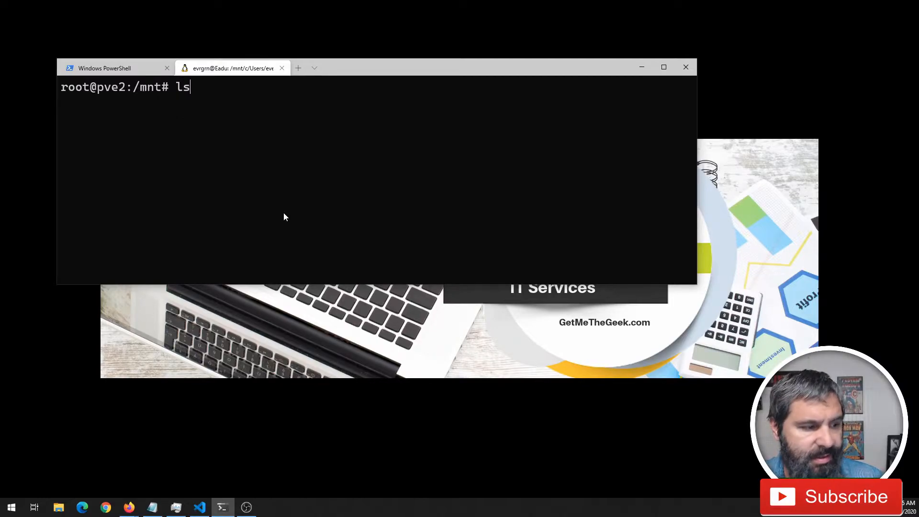
text(blk)
key(Return)
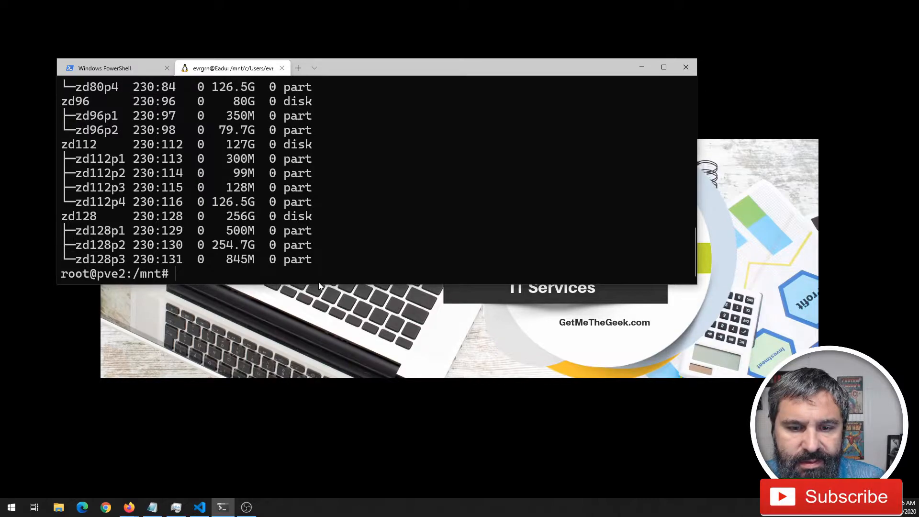
Maximize the terminal and highlight the sde1 partition's row in the lsblk listing.
double_click(381, 71)
scroll(258, 229, up, 8)
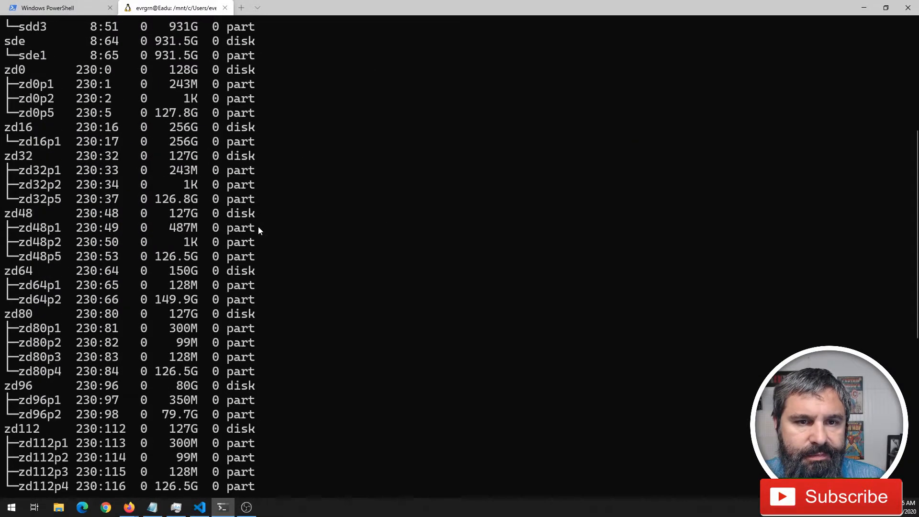
scroll(257, 228, up, 6)
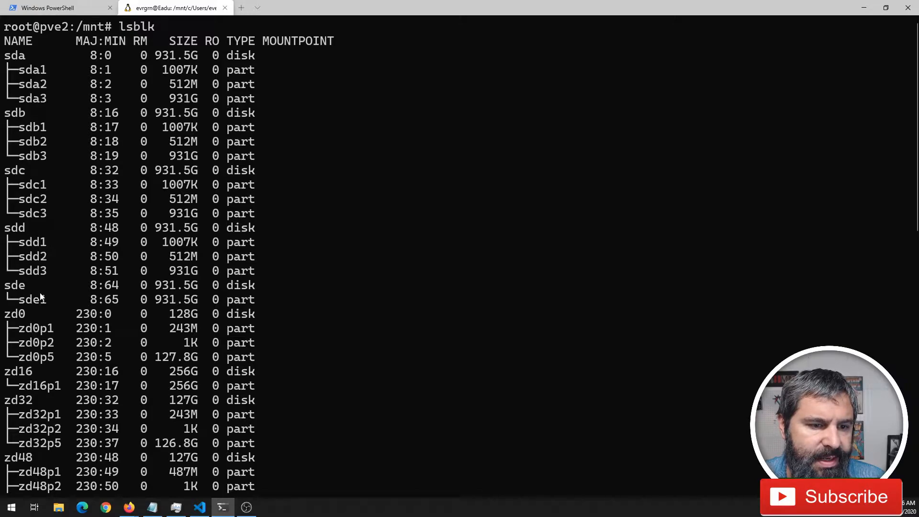
drag(17, 302, 257, 301)
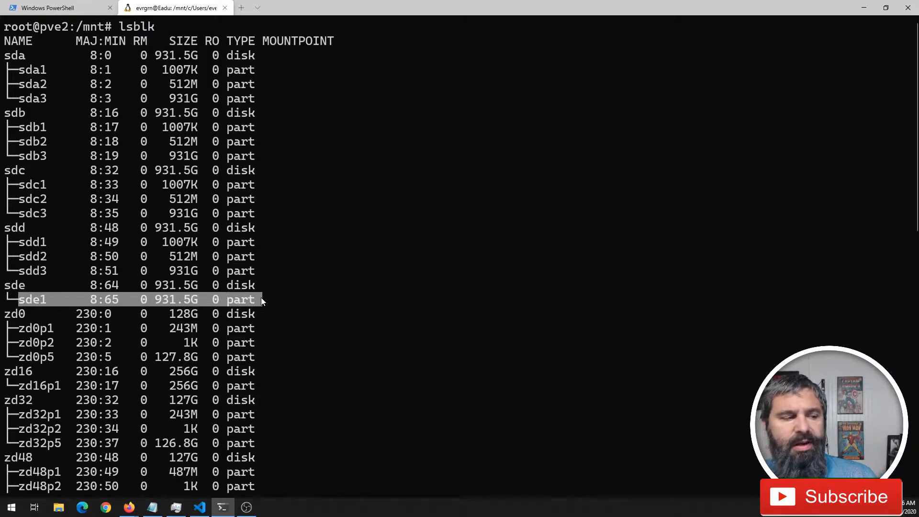
List the USB devices attached to the server with lsusb.
scroll(217, 280, down, 13)
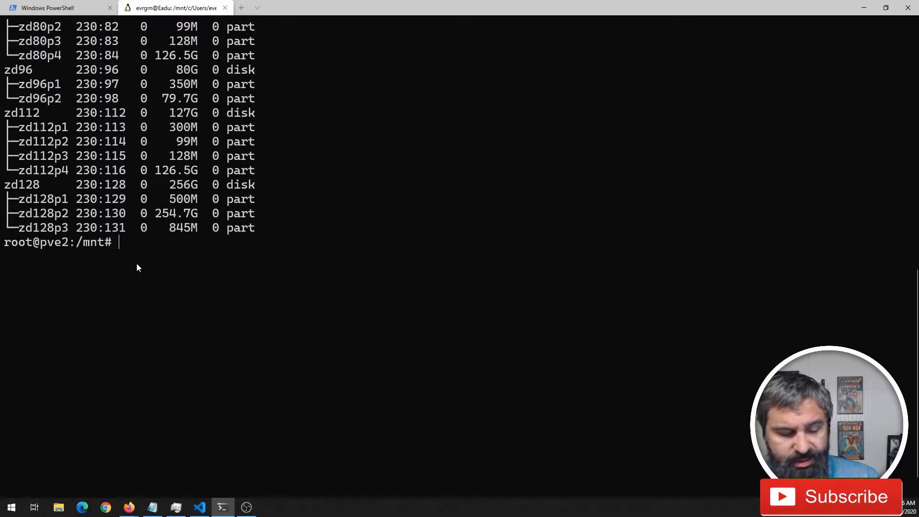
text(u)
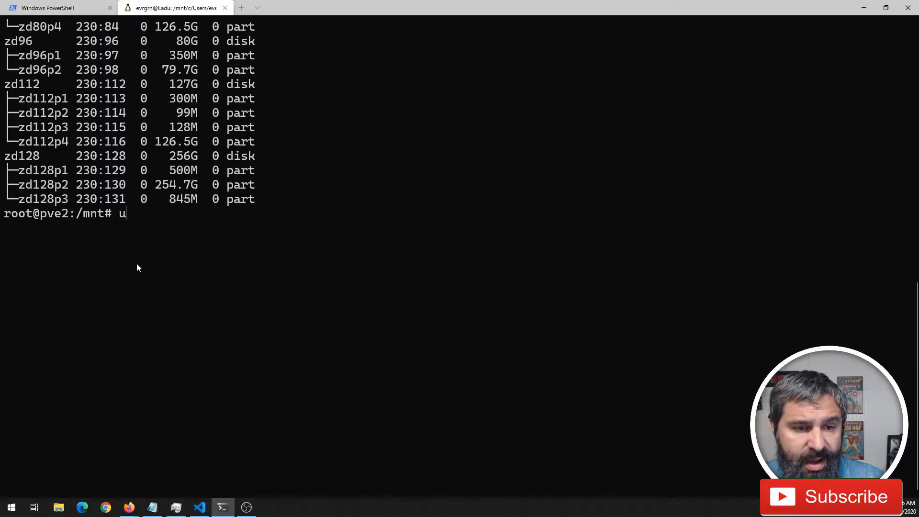
text(s)
key(BackSpace)
key(BackSpace)
text(ls)
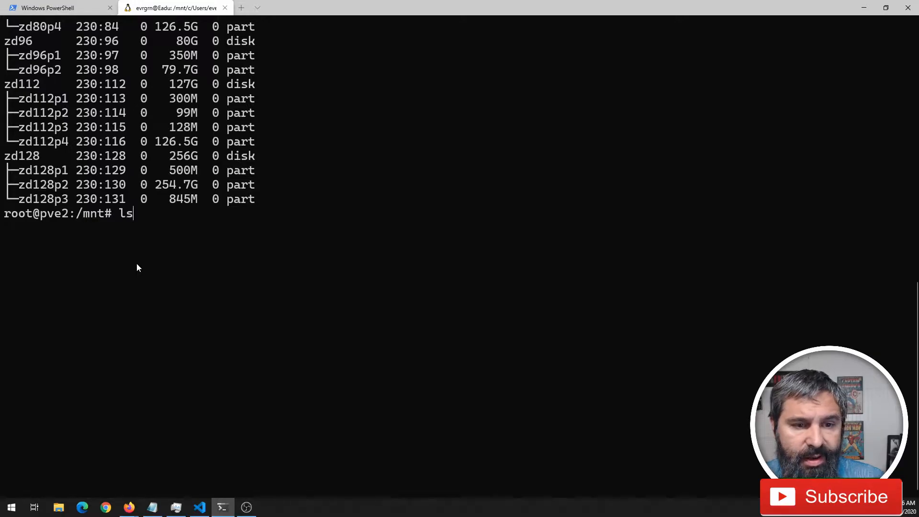
text(usb)
key(Return)
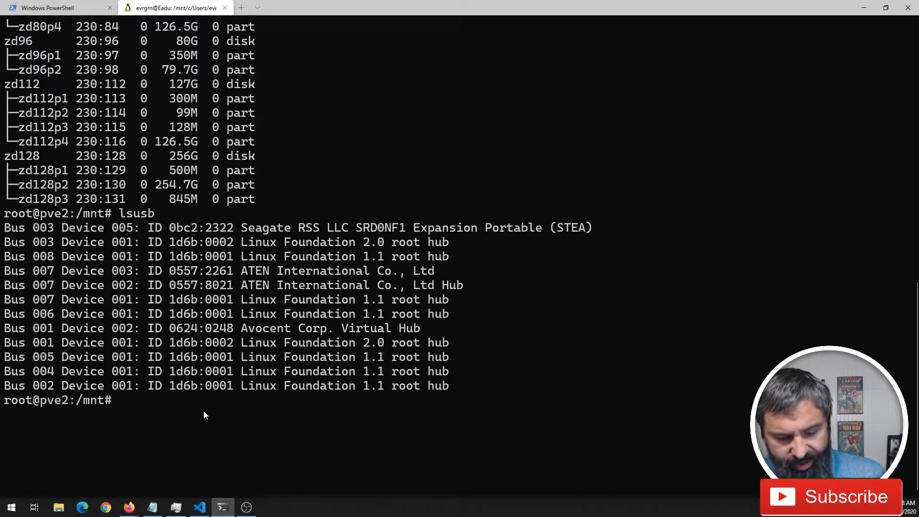
List the partition tables of all disks with fdisk -l.
text(fdsik -l)
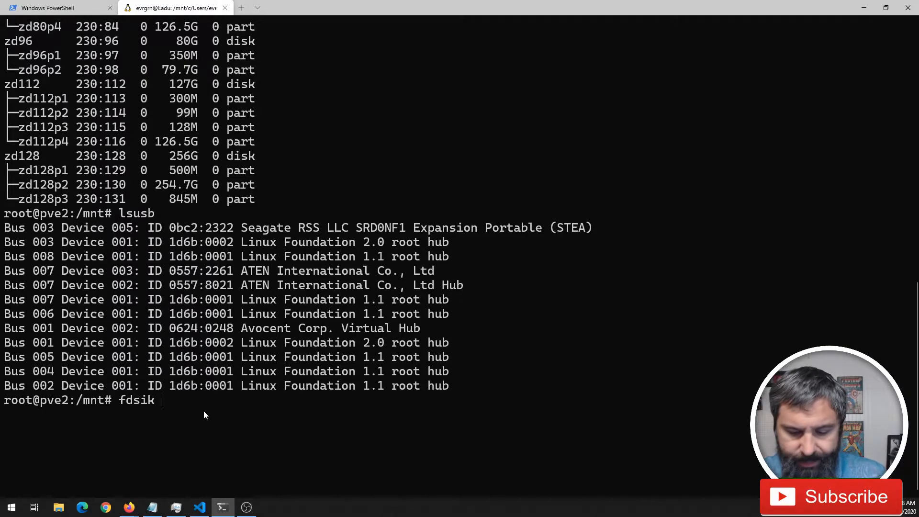
key(Return)
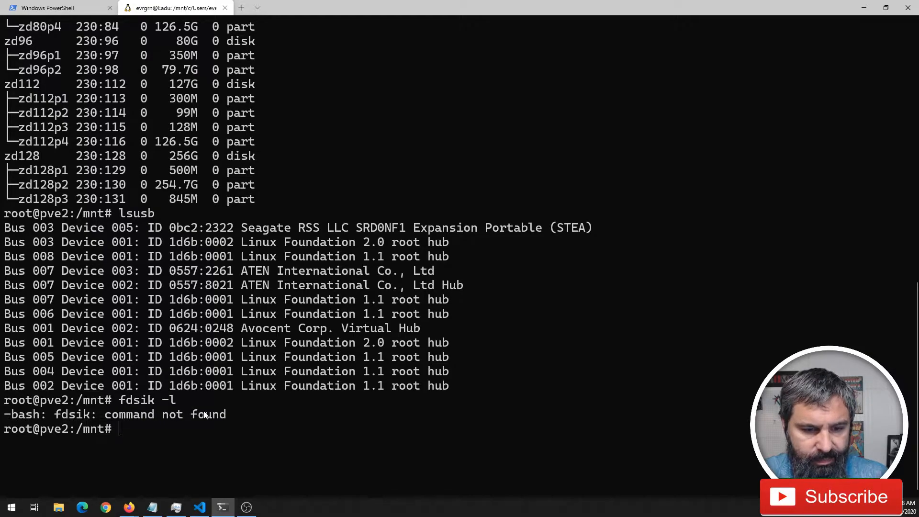
text(fdisk)
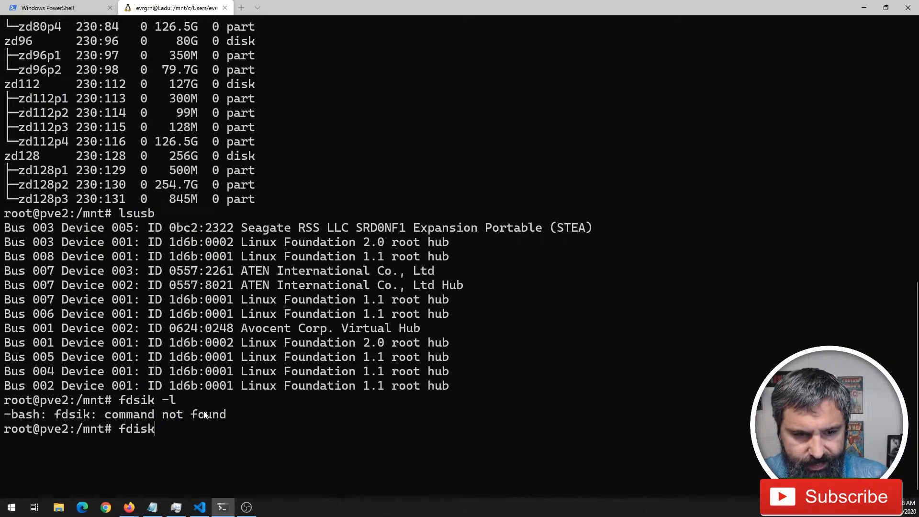
text( -l)
key(Return)
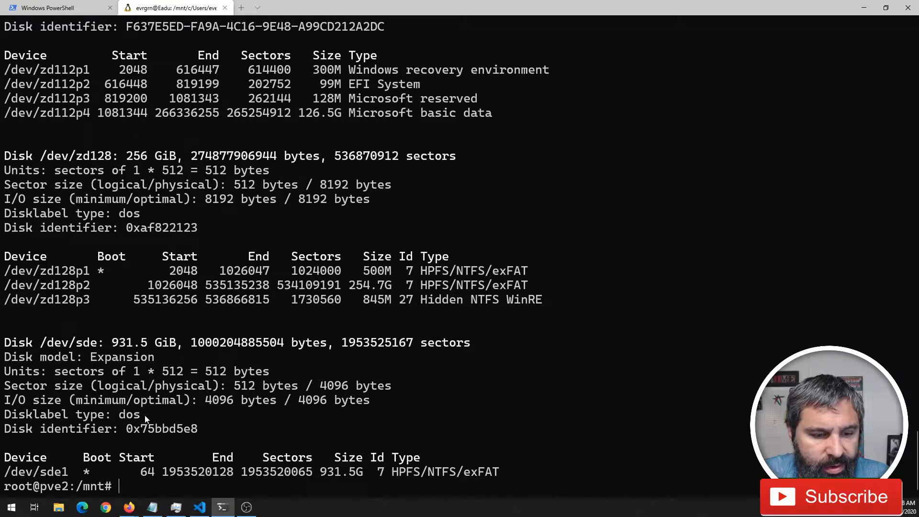
Examine the Expansion disk's entry in the fdisk listing, highlighting sde1, sde and the partition's type.
drag(41, 473, 68, 476)
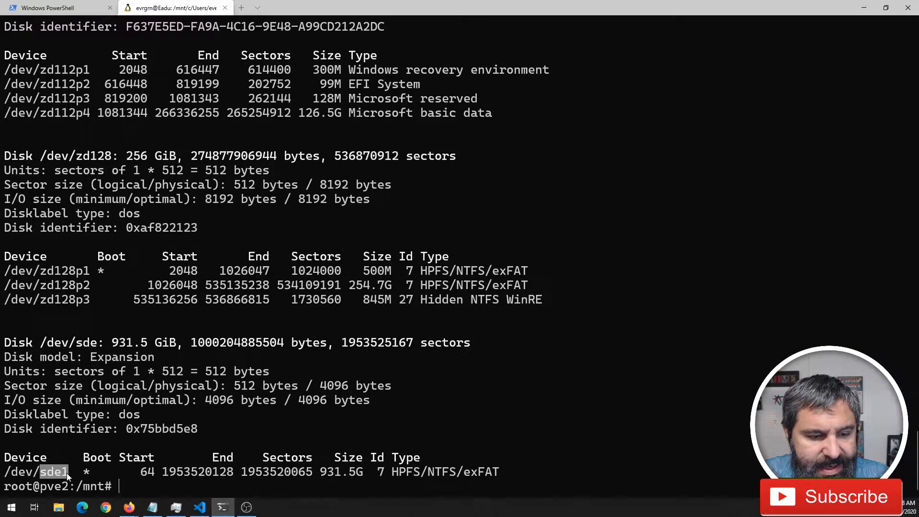
drag(76, 344, 127, 347)
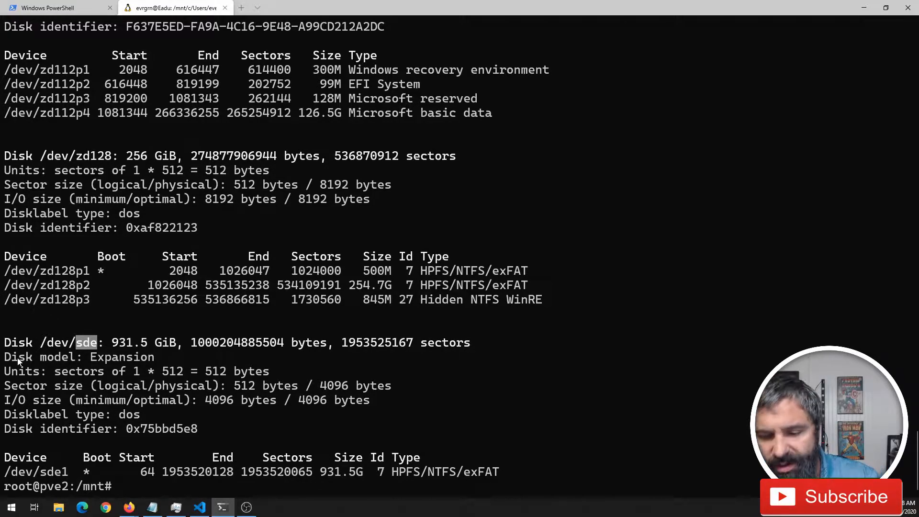
drag(393, 473, 507, 470)
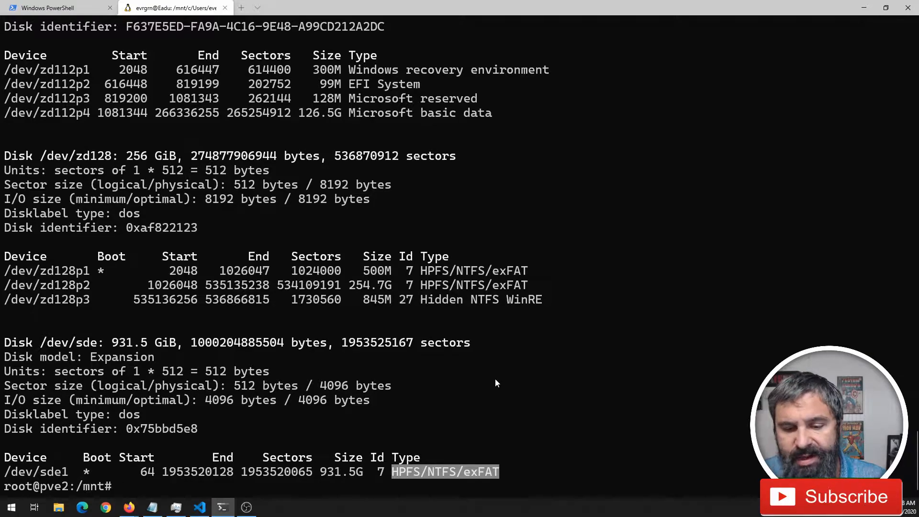
click(154, 488)
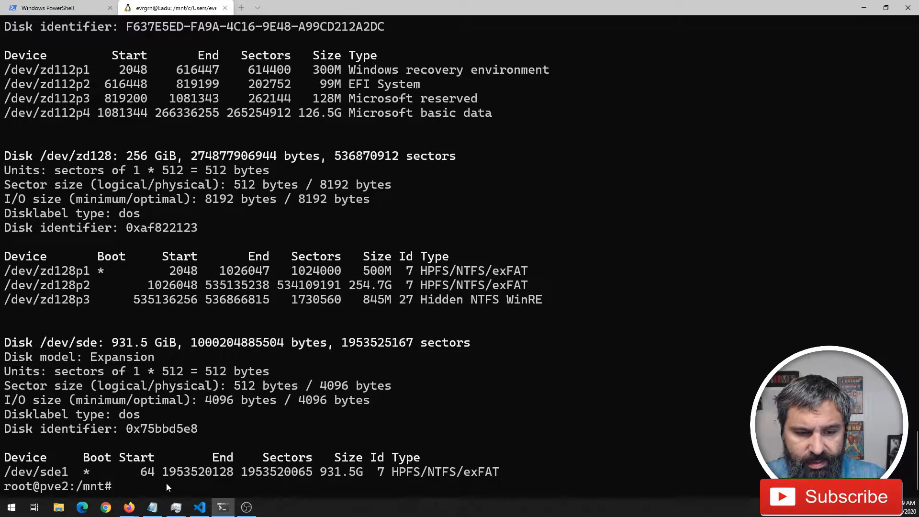
text(mk)
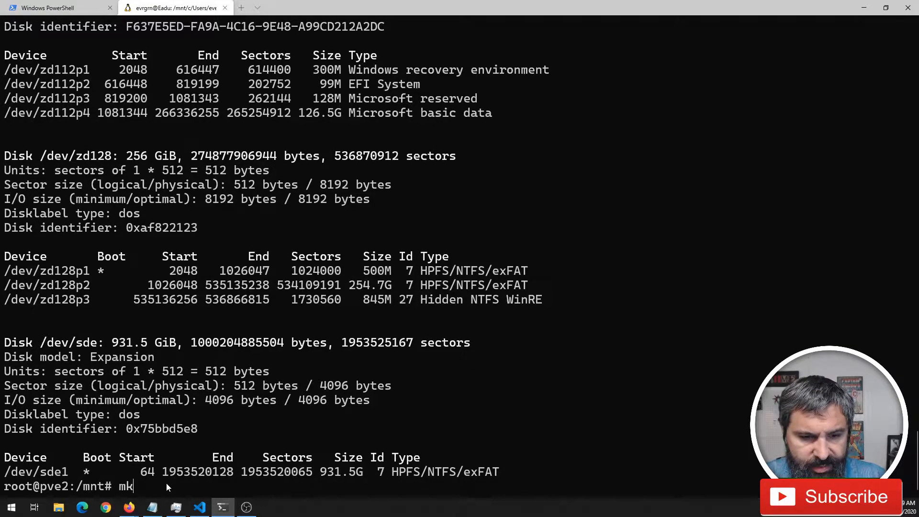
text(fs.)
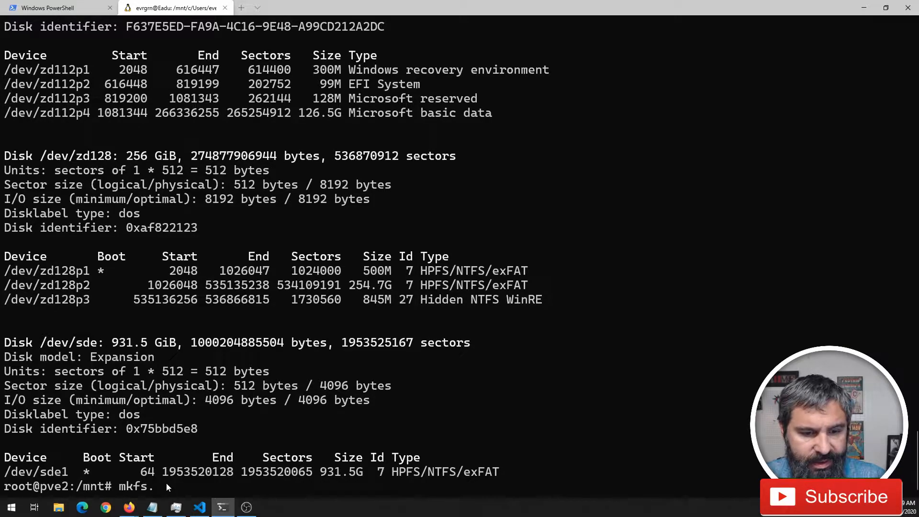
text(ext)
key(BackSpace)
key(BackSpace)
key(BackSpace)
key(BackSpace)
key(BackSpace)
key(BackSpace)
key(BackSpace)
key(BackSpace)
Clear the terminal and format /dev/sde1 as ext4 with mkfs.ext4, agreeing to overwrite the existing file system.
text(clear)
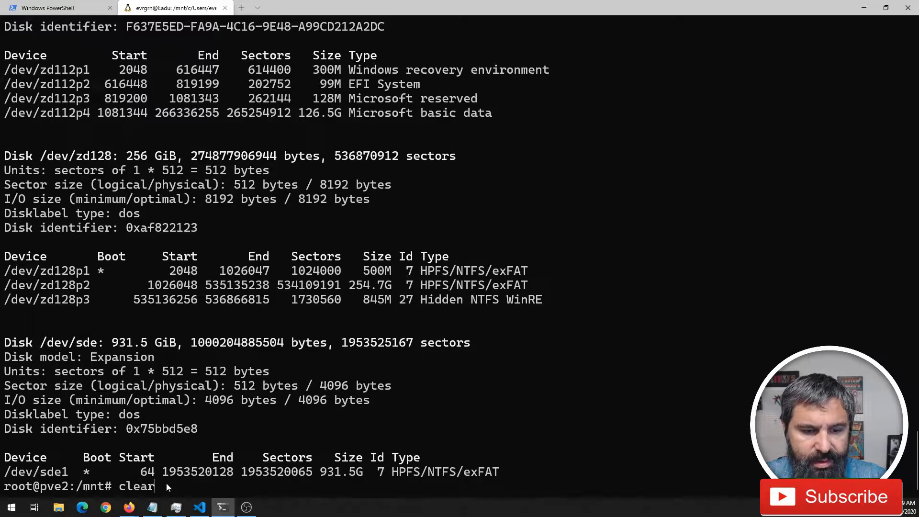
key(Return)
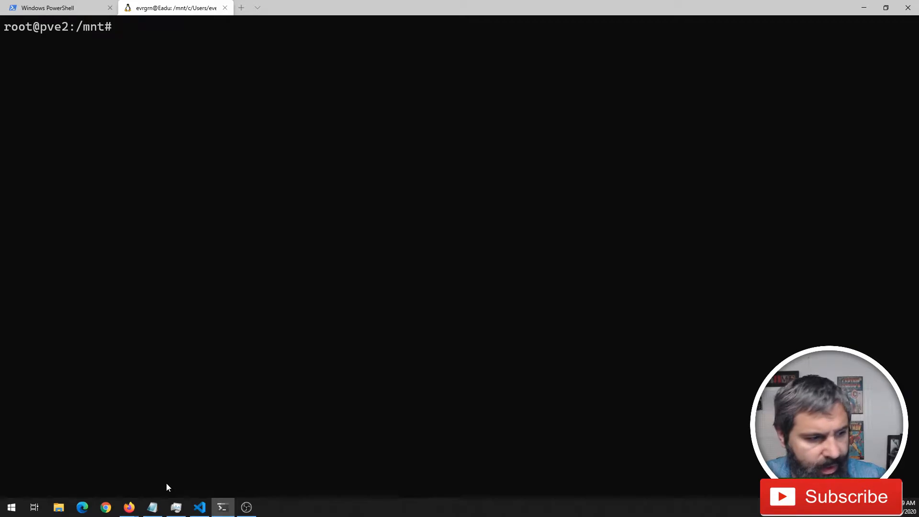
text(mkfs)
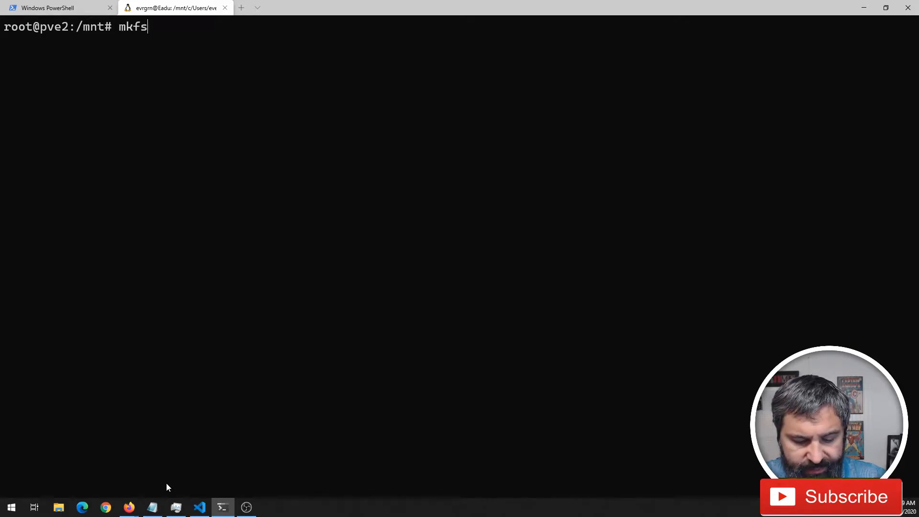
text(.ext)
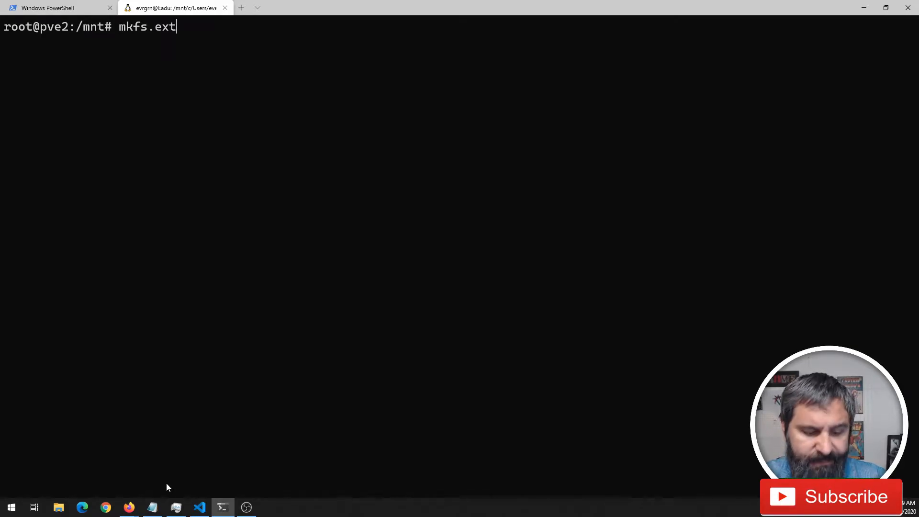
text(4 /)
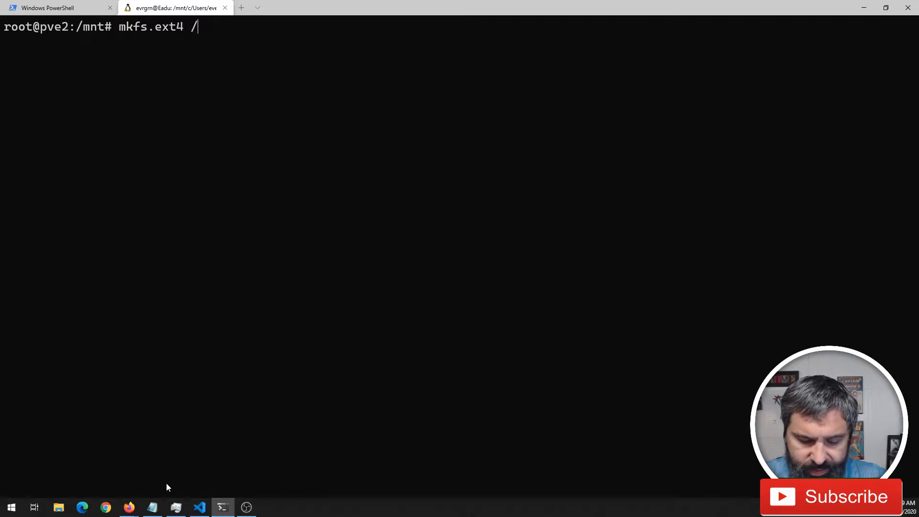
text(dev/sd)
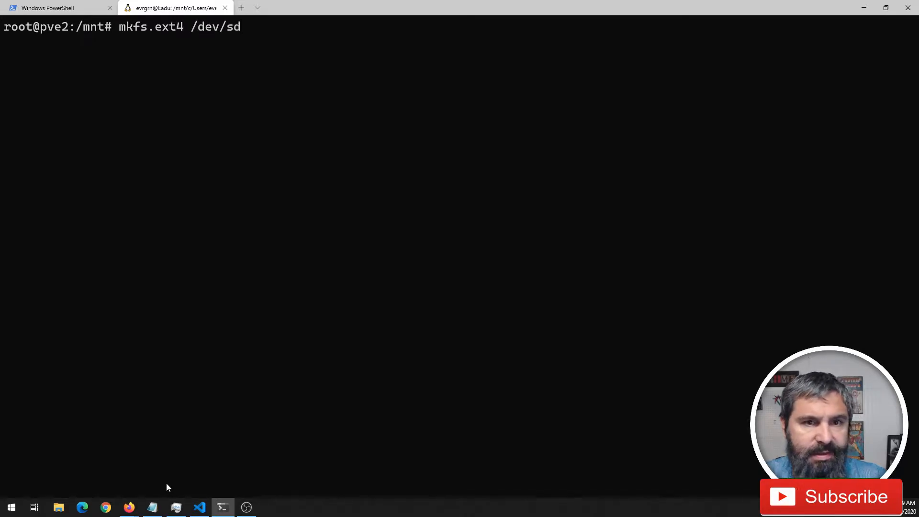
text(e1)
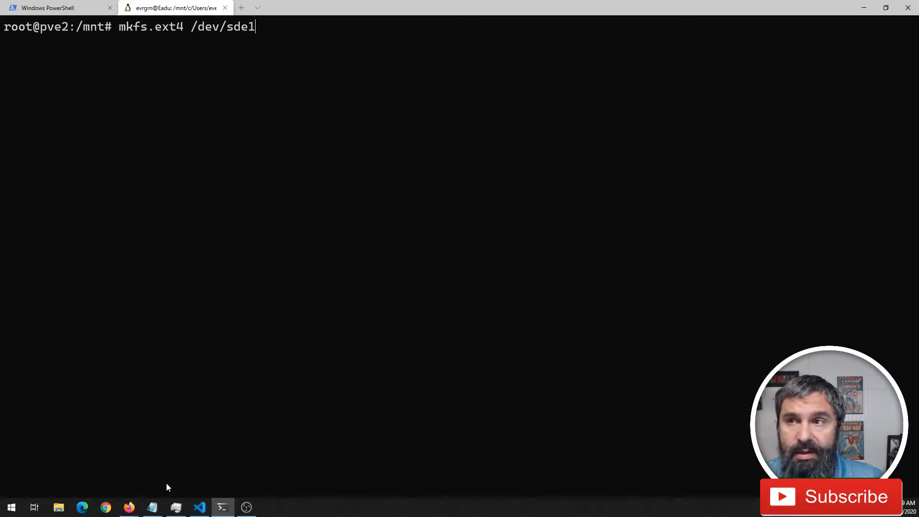
key(Return)
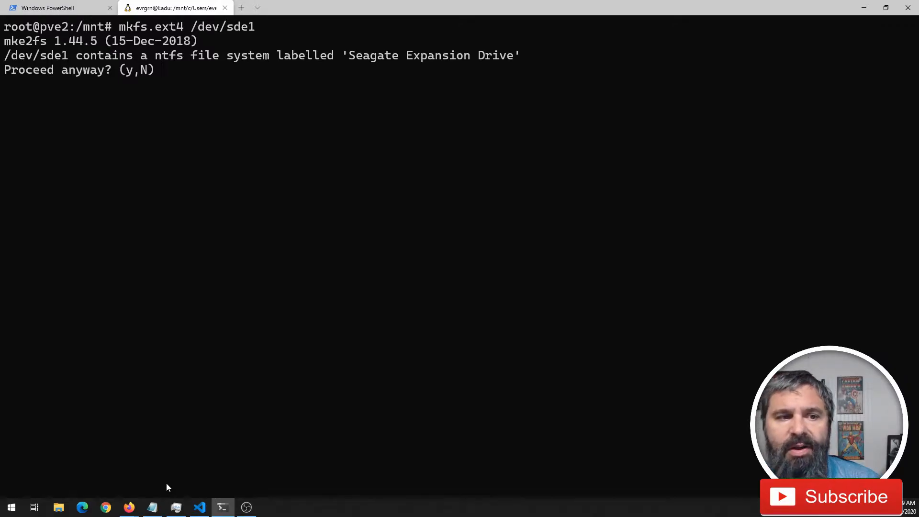
text(y)
key(Return)
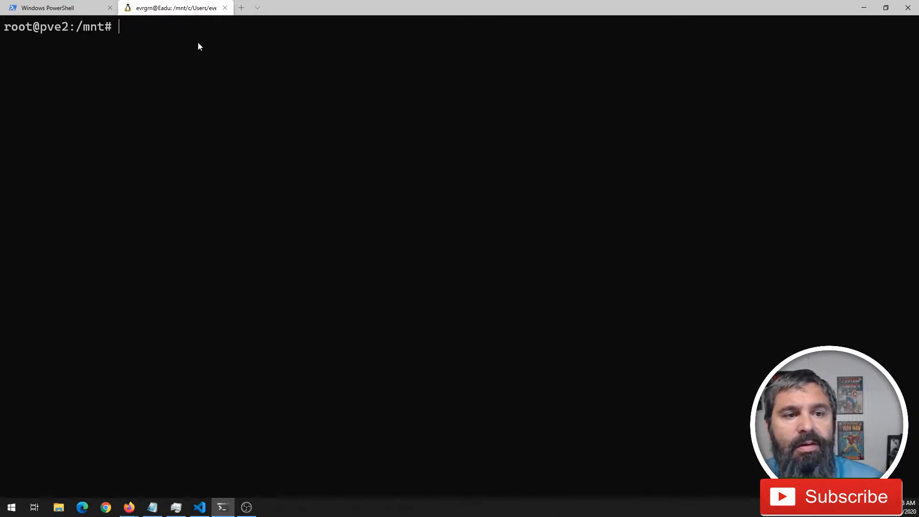
List the block devices' file systems and mount status with blkid -o list.
text(blkid)
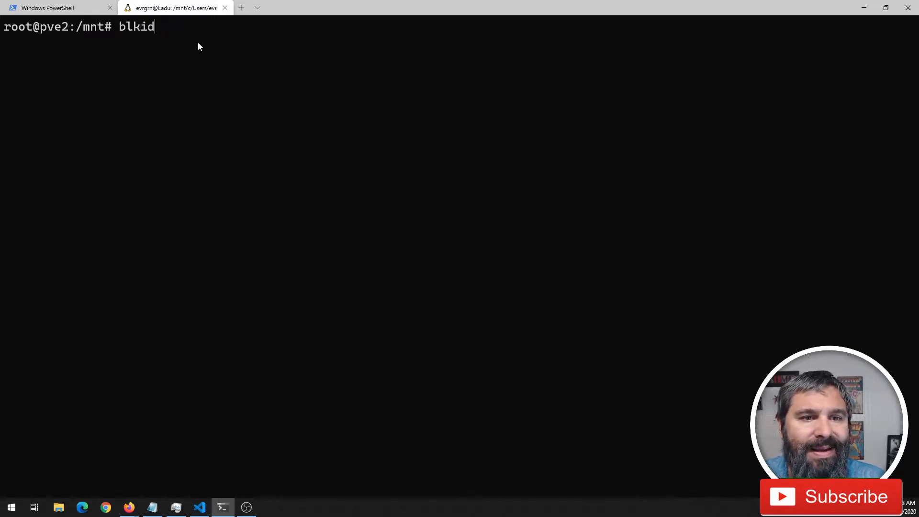
text( -o list)
key(Return)
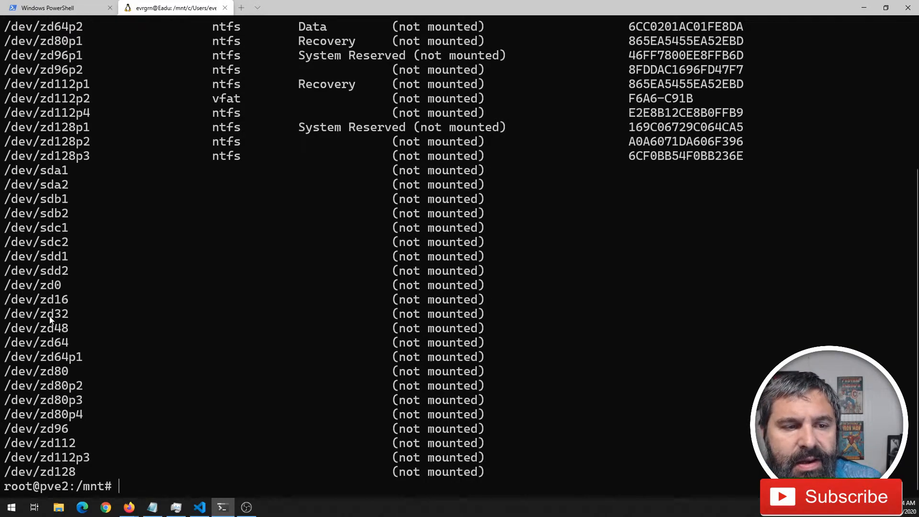
Examine the /dev/sde1 entry in the blkid listing, highlighting its whole line through the UUID.
scroll(54, 383, up, 1)
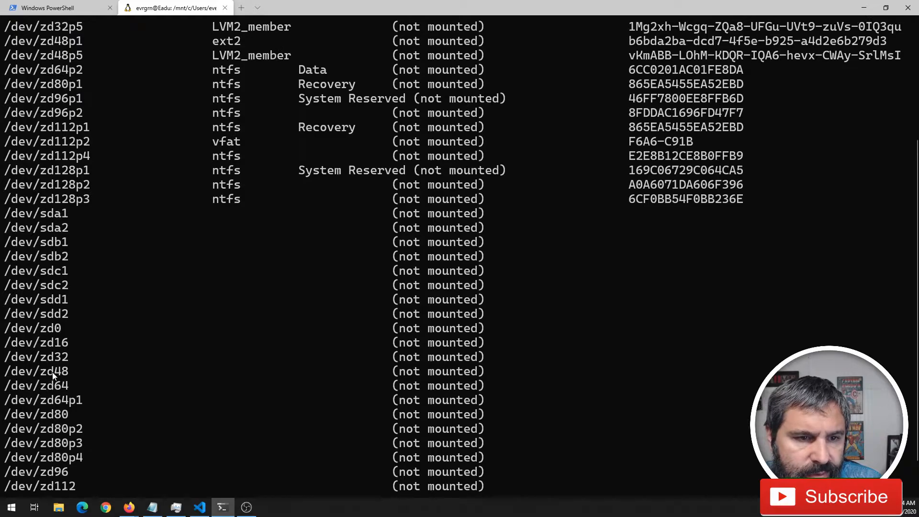
scroll(53, 376, up, 4)
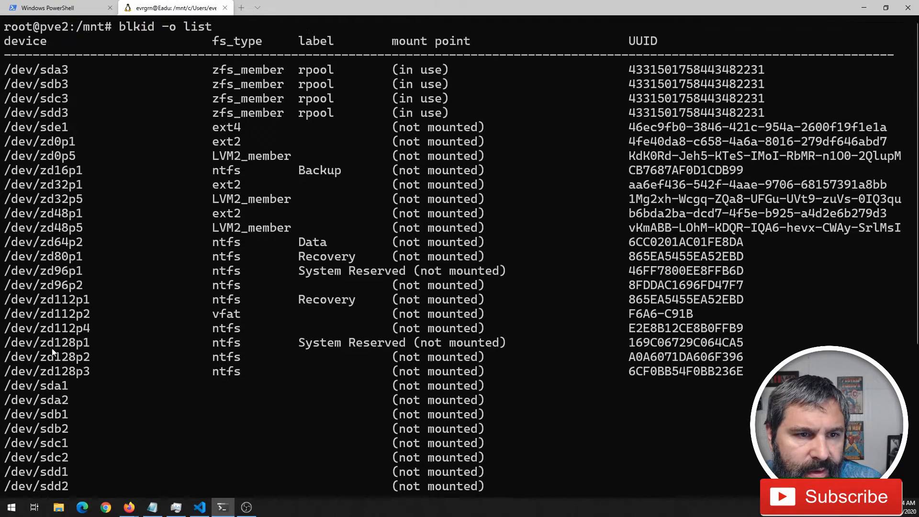
drag(9, 129, 885, 127)
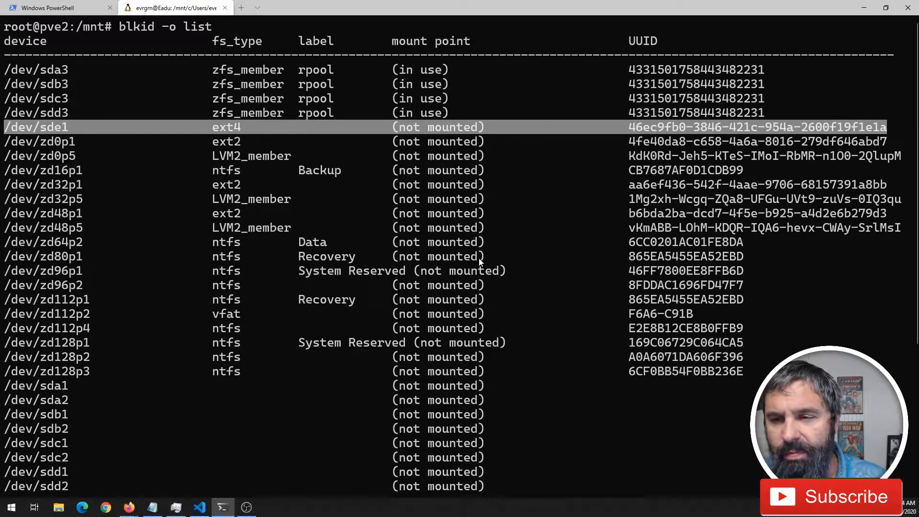
scroll(270, 283, down, 5)
scroll(270, 283, up, 1)
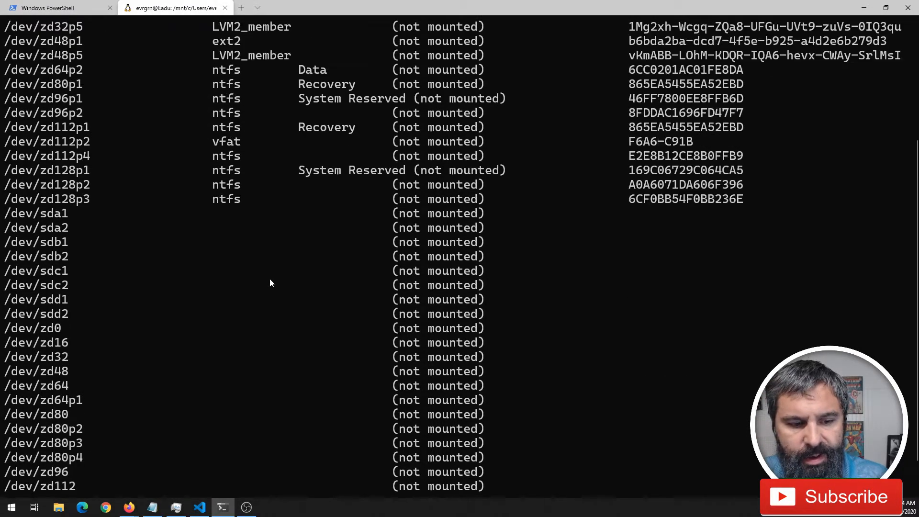
Clear the terminal, print the working directory with pwd and list its contents with ls.
text(clar)
key(BackSpace)
key(BackSpace)
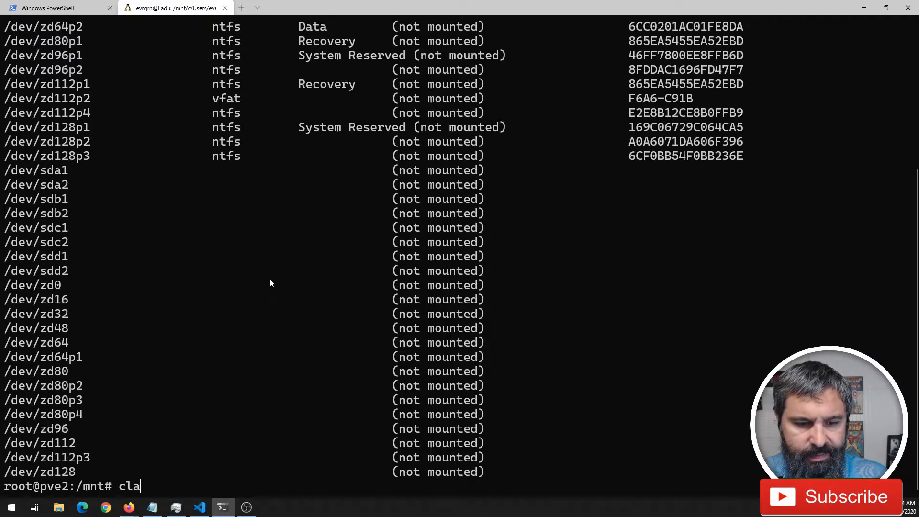
text(ear)
key(Return)
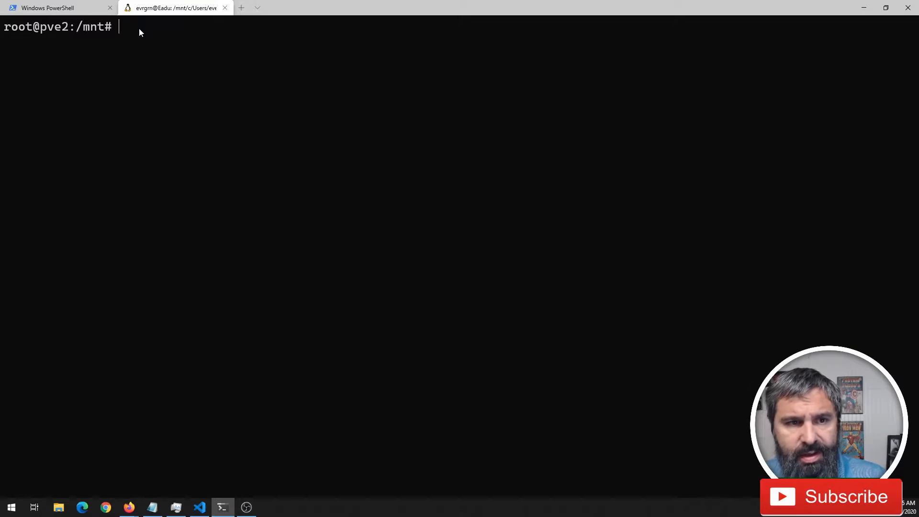
text(wd)
key(Return)
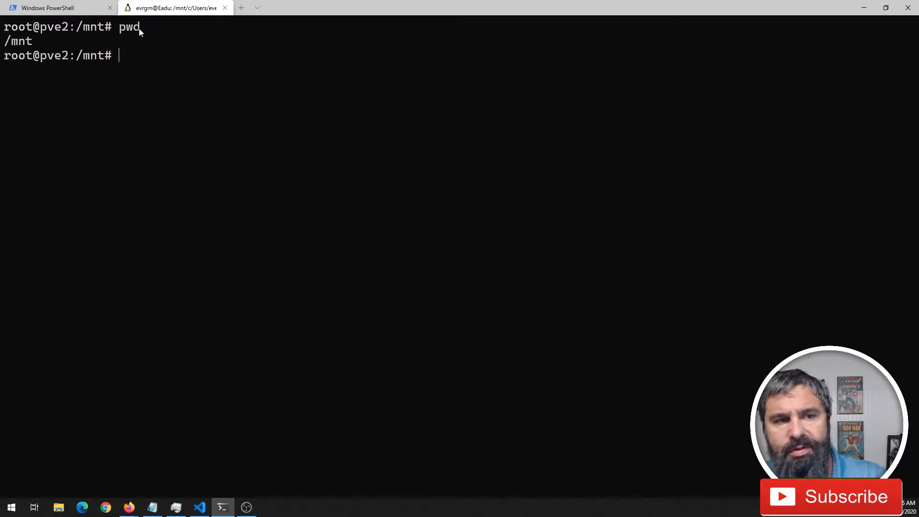
text(ls)
key(Return)
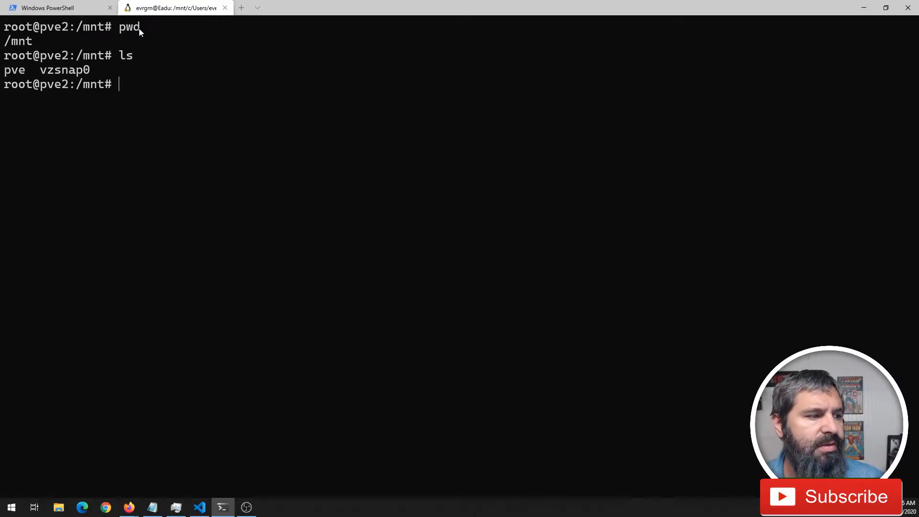
Create the directory /mnt/usb-drive and list the contents of /mnt with ls and ls -al.
text(mk)
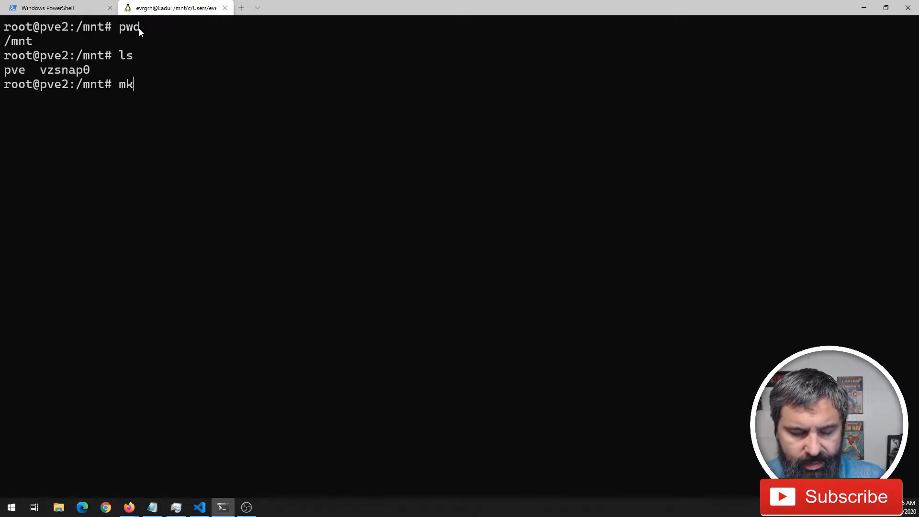
text(dir /mnt/)
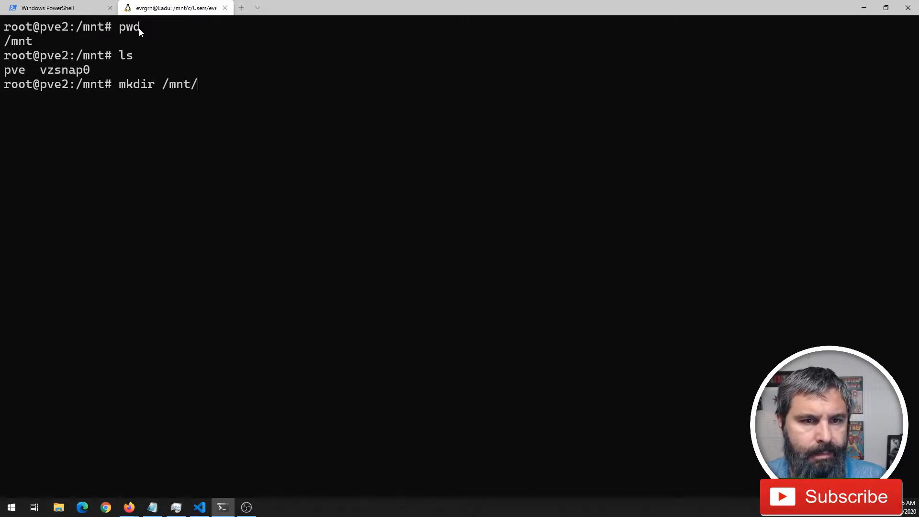
text(usb)
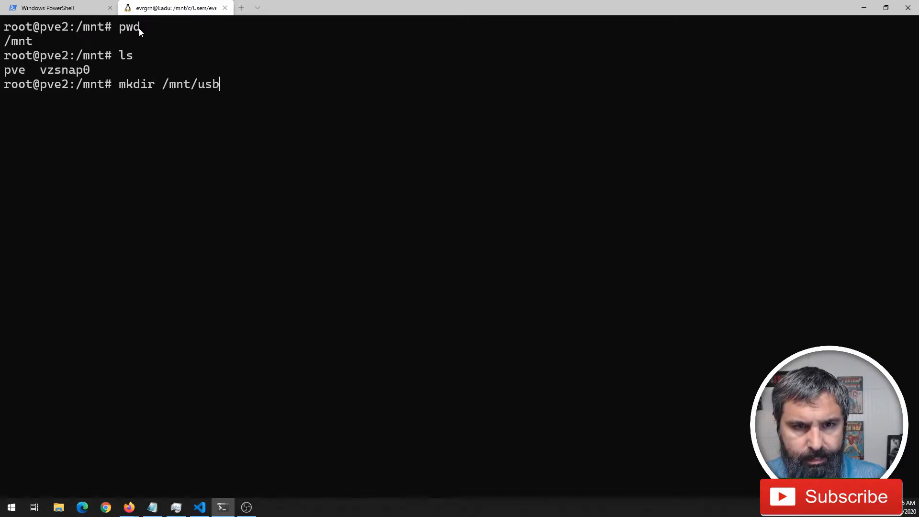
text(-drive)
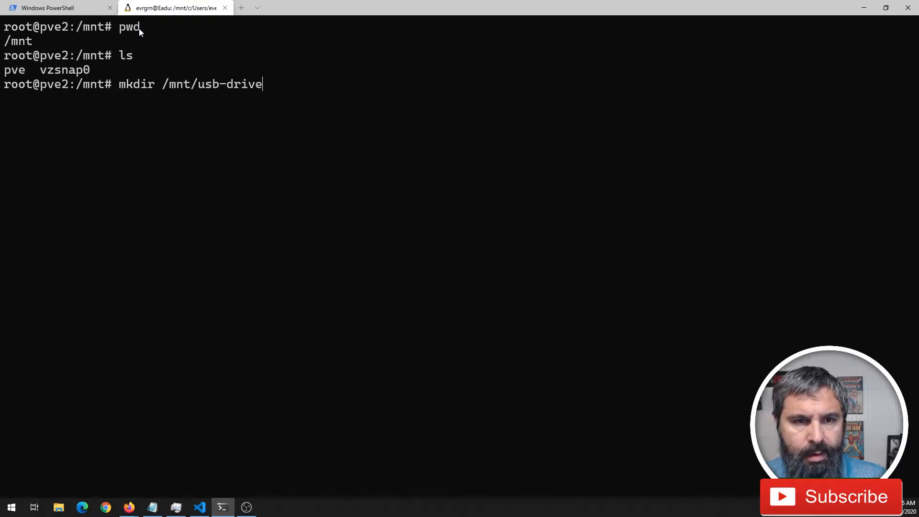
key(Return)
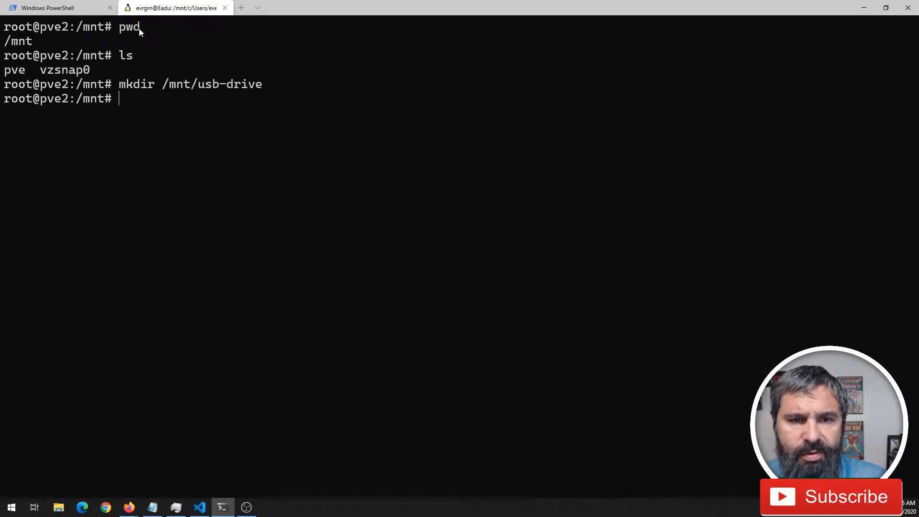
text(ls)
key(Return)
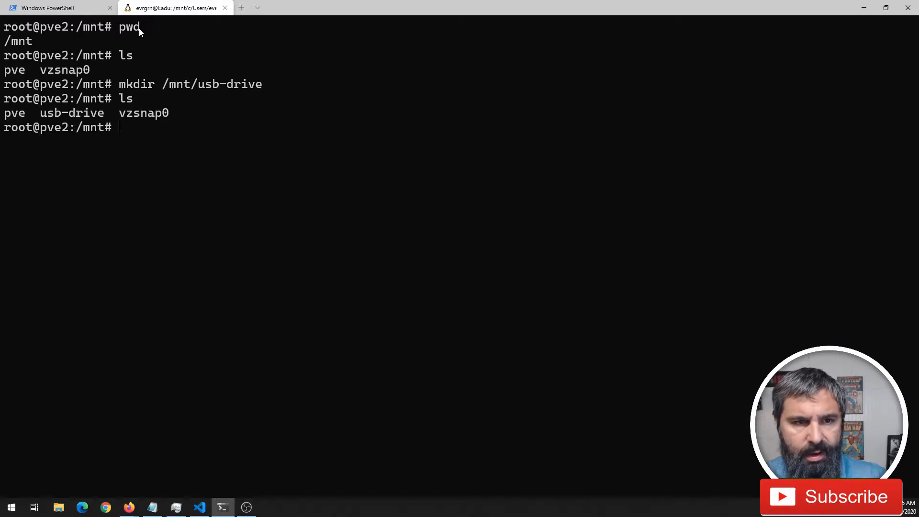
text(ls -al)
key(Return)
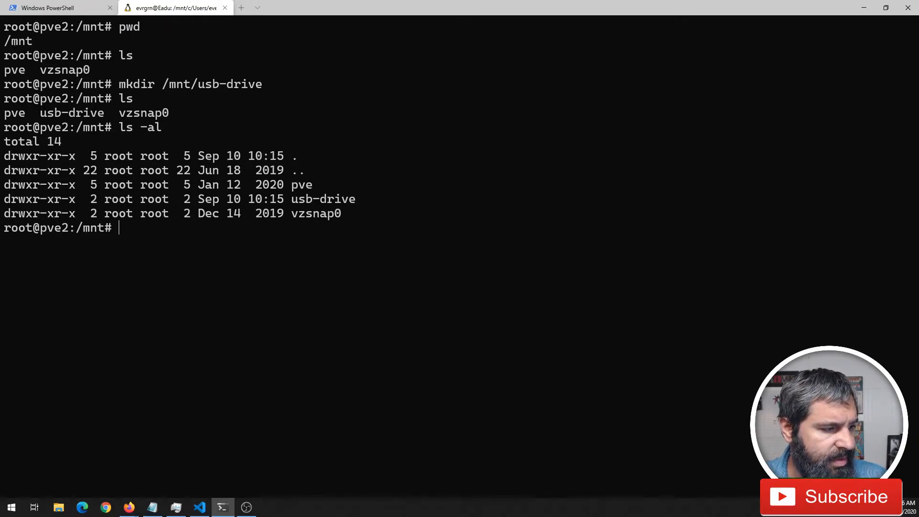
List the disks by UUID with ls -l /dev/disk/by-uuid/*.
key(alt+Tab)
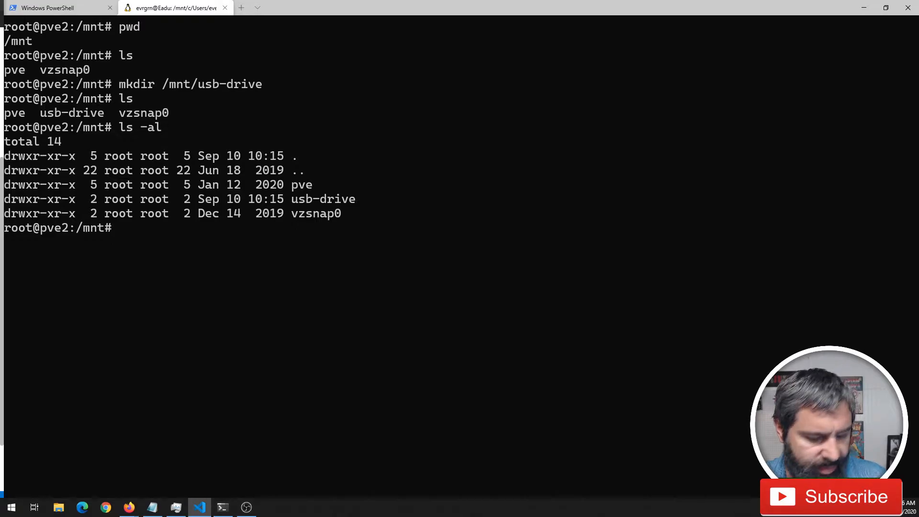
click(139, 226)
text(ls -l /dev/disk/by-uuid/*)
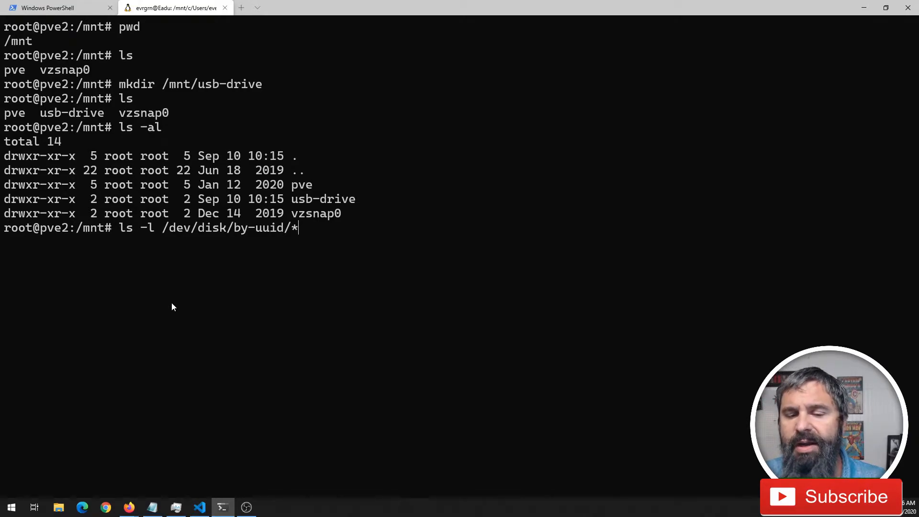
key(Return)
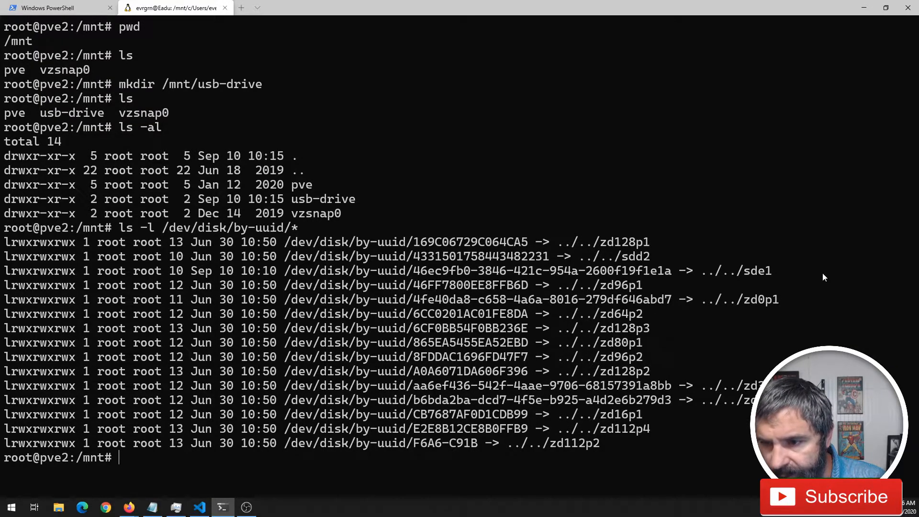
Highlight the sde1 line in the by-uuid listing and copy only its UUID.
drag(778, 271, 7, 280)
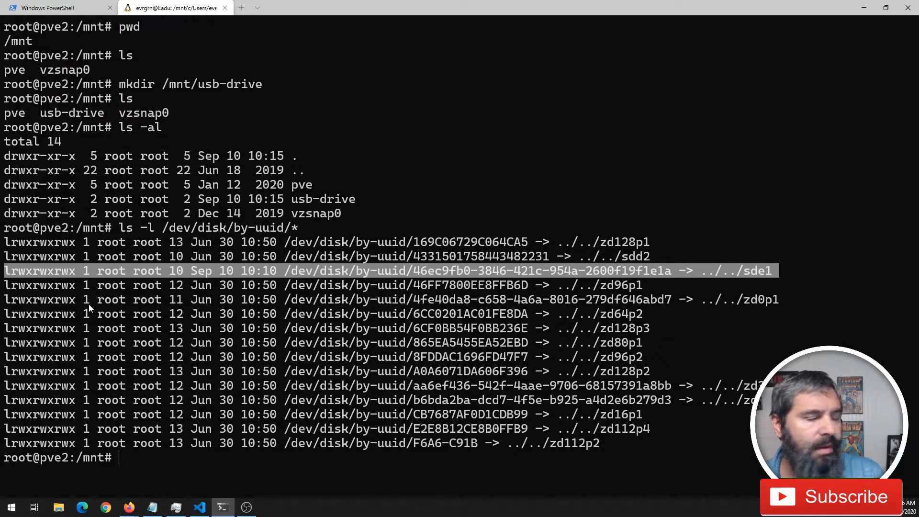
click(429, 276)
drag(415, 276, 668, 273)
key(ctrl+c)
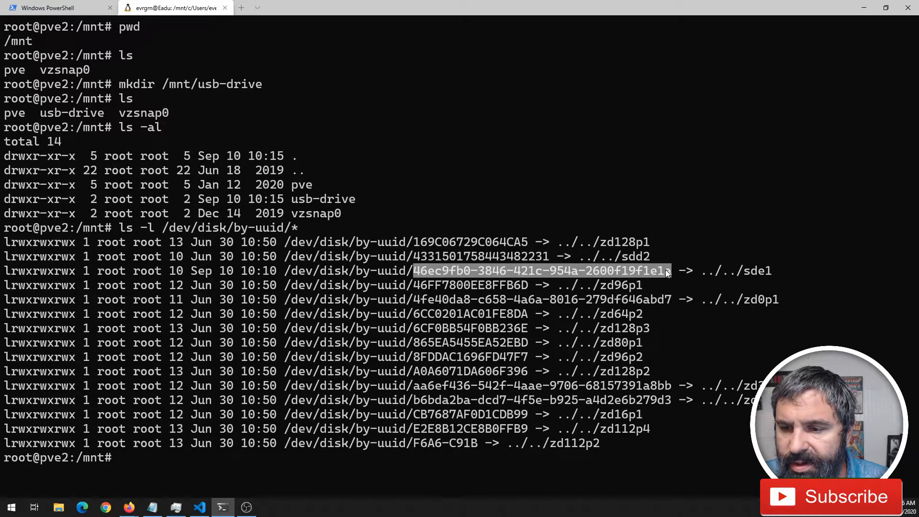
right_click(666, 273)
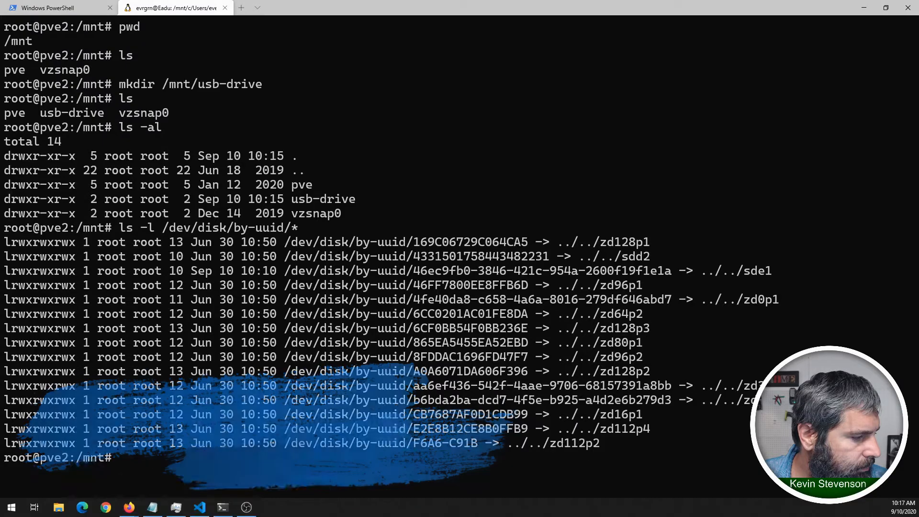
Switch to Notepad, paste the UUID 46ec9fb0-3846-421c-954a-2600f19f1e1a into the empty document and move its window aside.
key(alt+Tab)
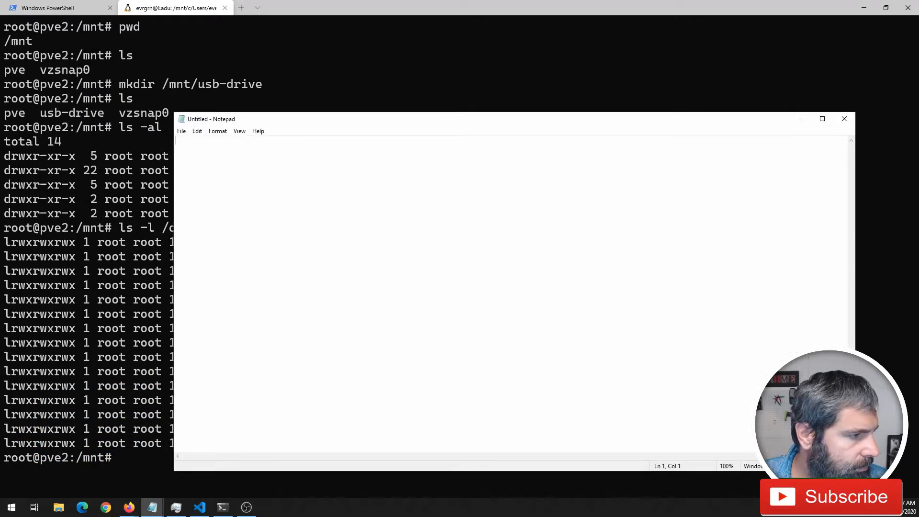
right_click(292, 168)
click(240, 207)
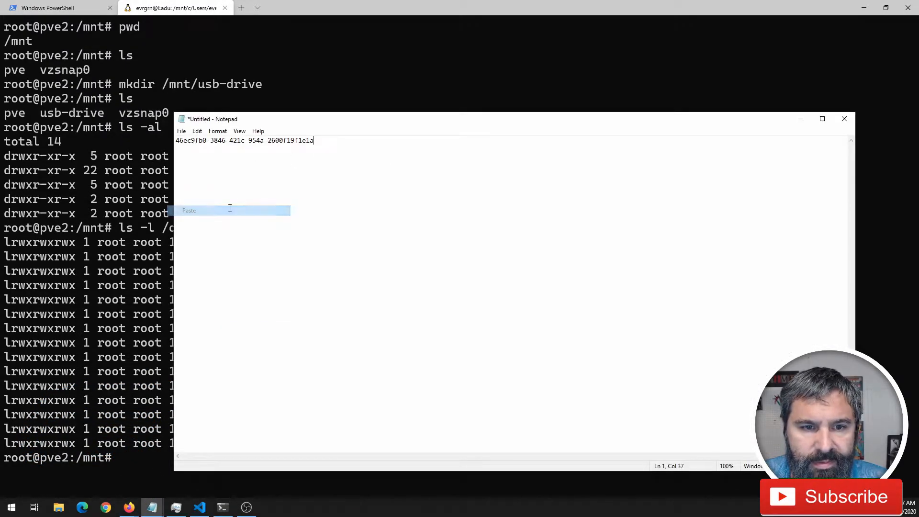
drag(483, 119, 0, 176)
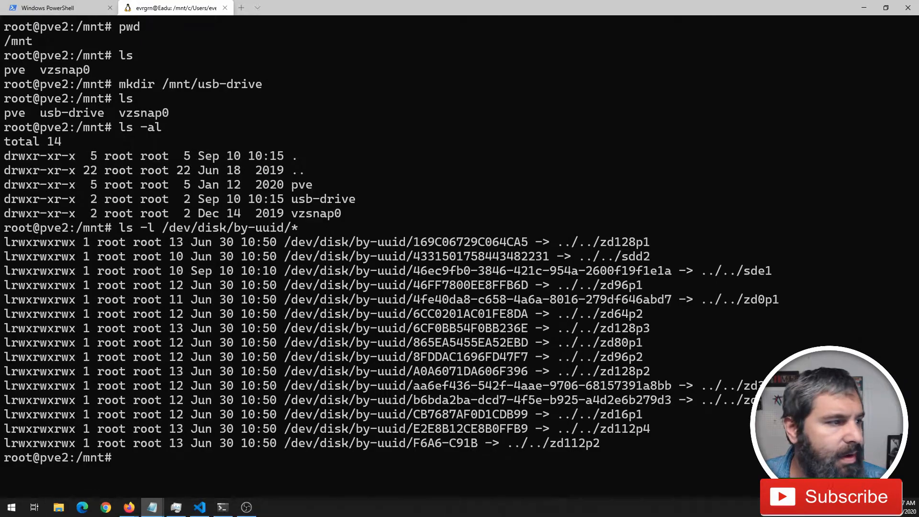
Switch back to the terminal, open /etc/fstab in nano and place the cursor on the empty line below the proc entry.
key(alt+Tab)
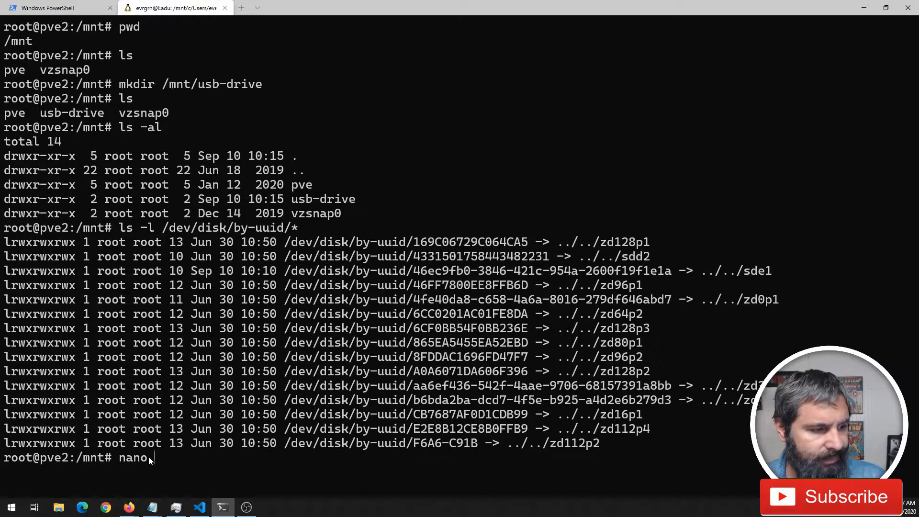
text(/etc/)
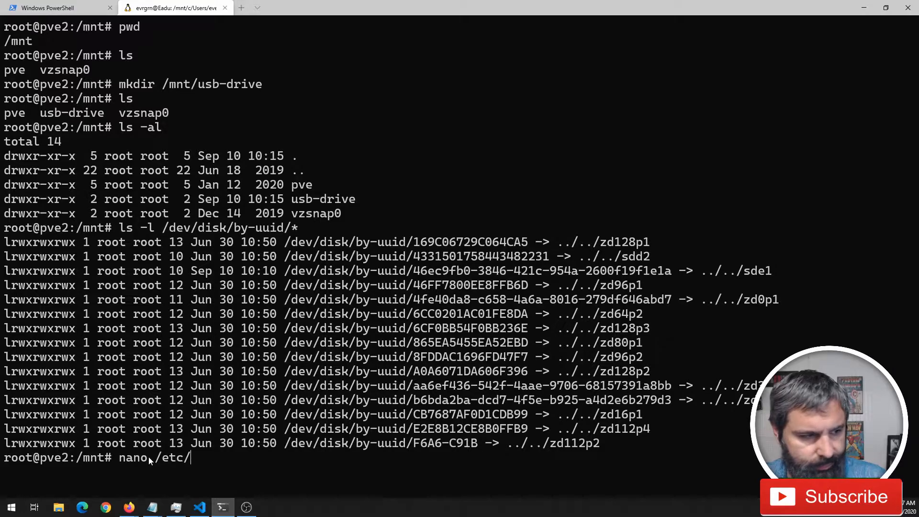
text(fstab)
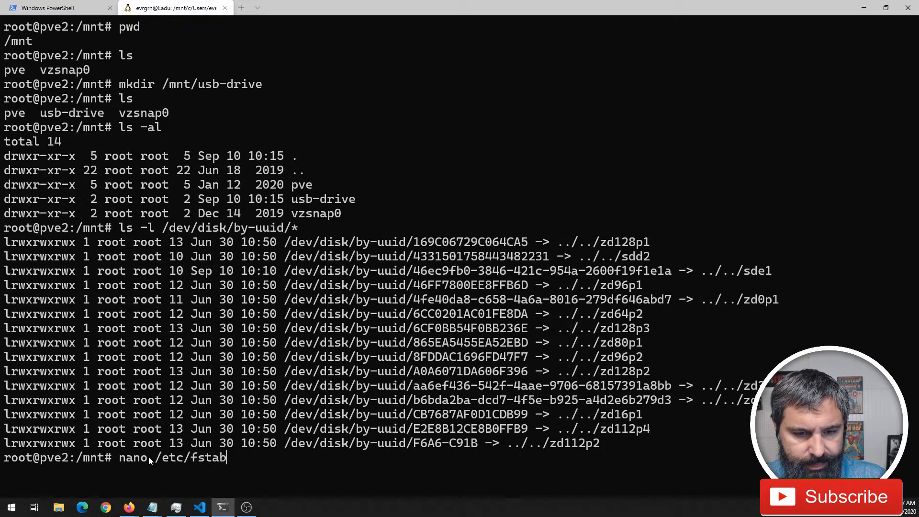
key(Return)
key(Down)
key(Down)
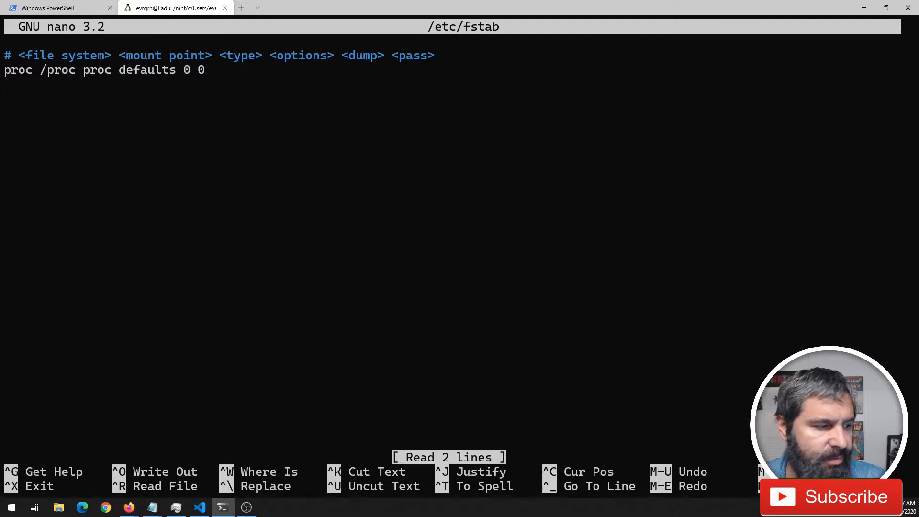
key(alt+Tab)
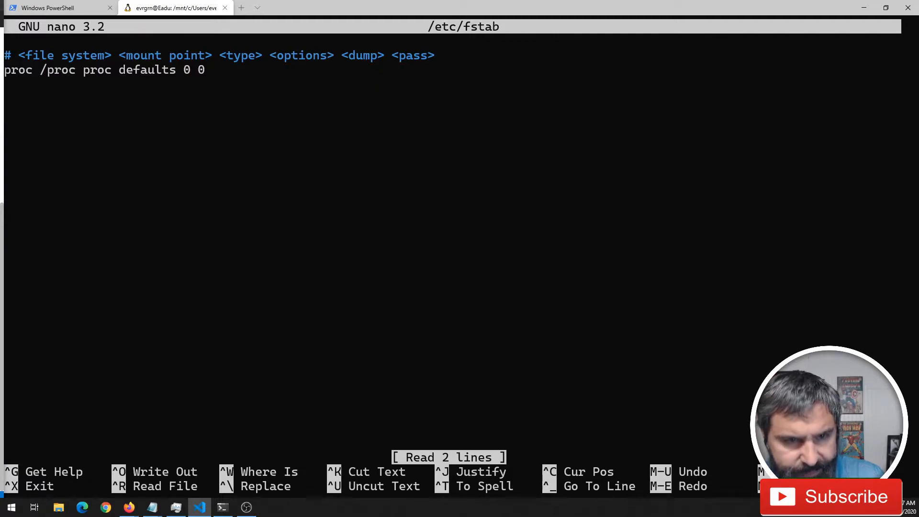
key(alt+Tab)
key(ctrl+shift+v)
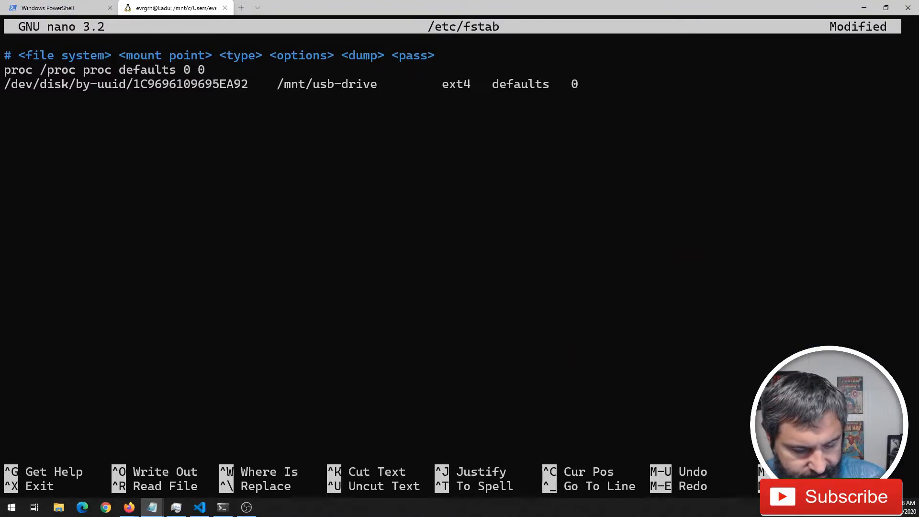
Replace the UUID in the usb-drive fstab entry with the copied 46ec9fb0-3846-421c-954a-2600f19f1e1a.
click(144, 85)
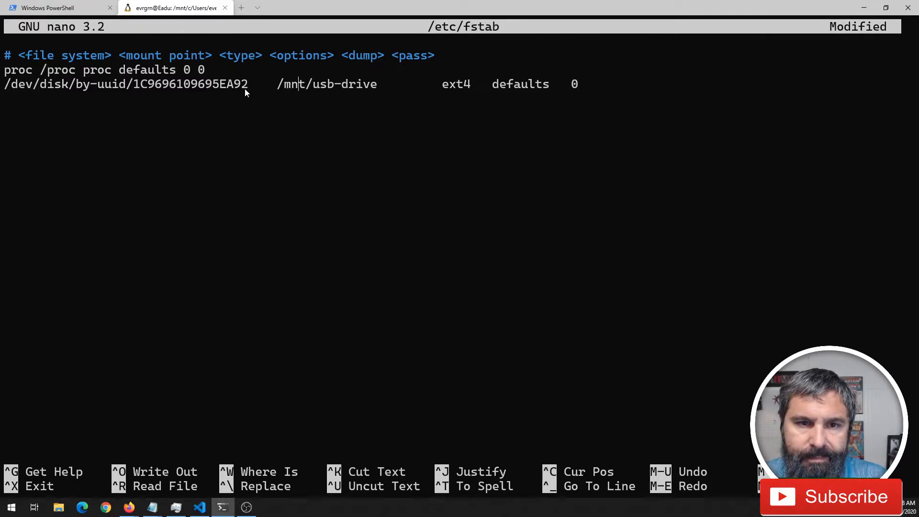
key(BackSpace)
key(BackSpace)
key(BackSpace)
key(BackSpace)
key(BackSpace)
key(BackSpace)
key(BackSpace)
key(BackSpace)
key(BackSpace)
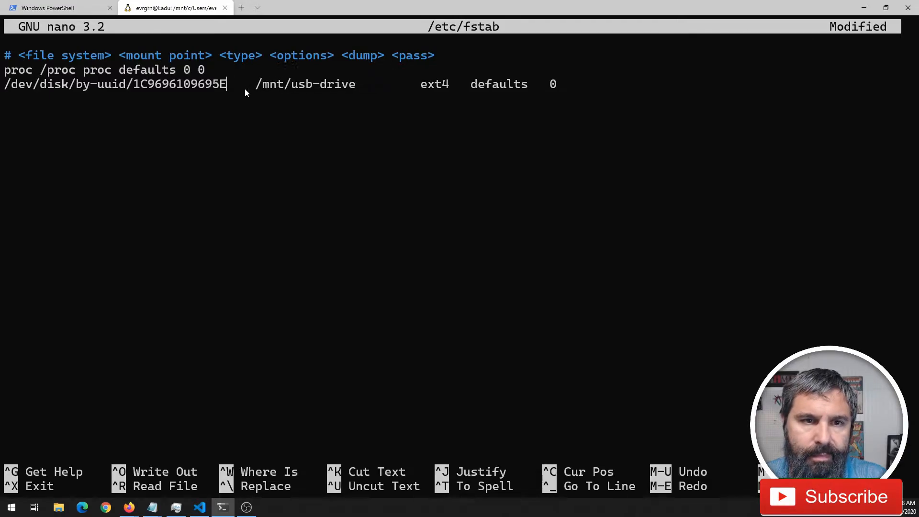
key(BackSpace)
key(BackSpace)
key(BackSpace)
key(BackSpace)
key(BackSpace)
key(BackSpace)
key(BackSpace)
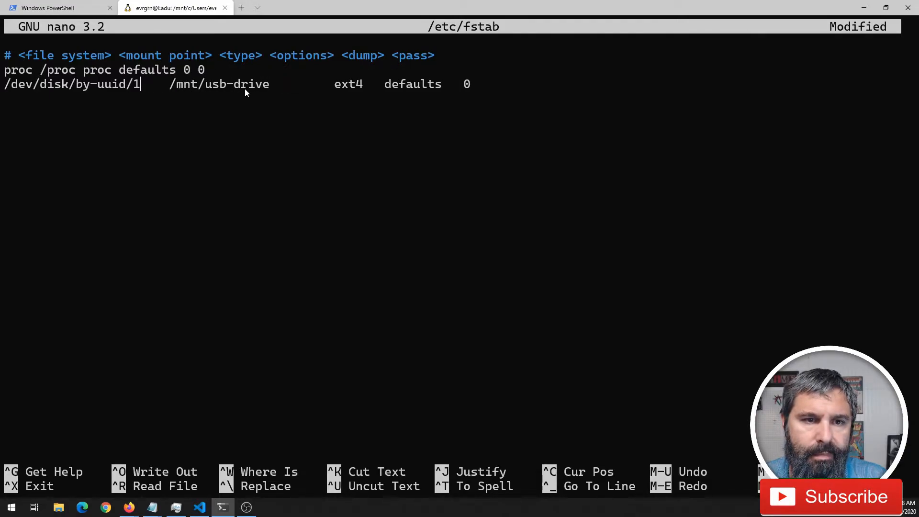
right_click(146, 84)
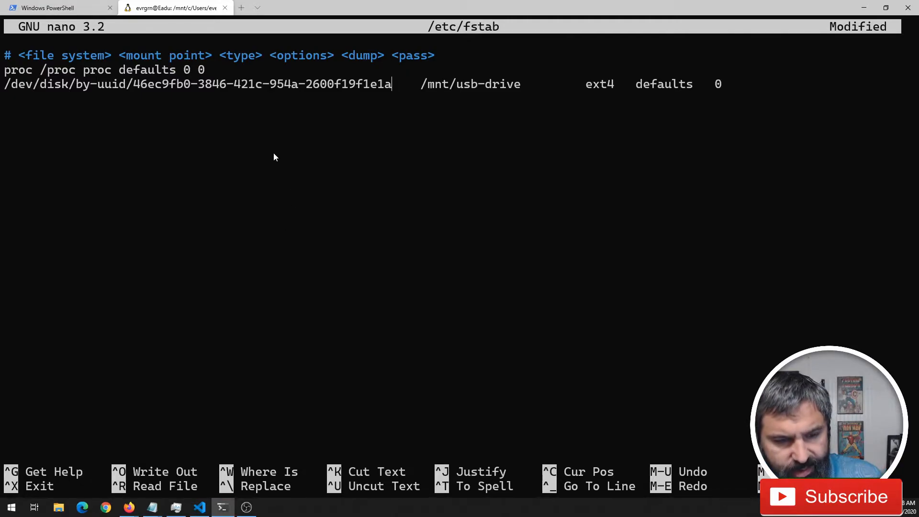
Save the modified /etc/fstab under its existing name and exit nano.
key(ctrl+x)
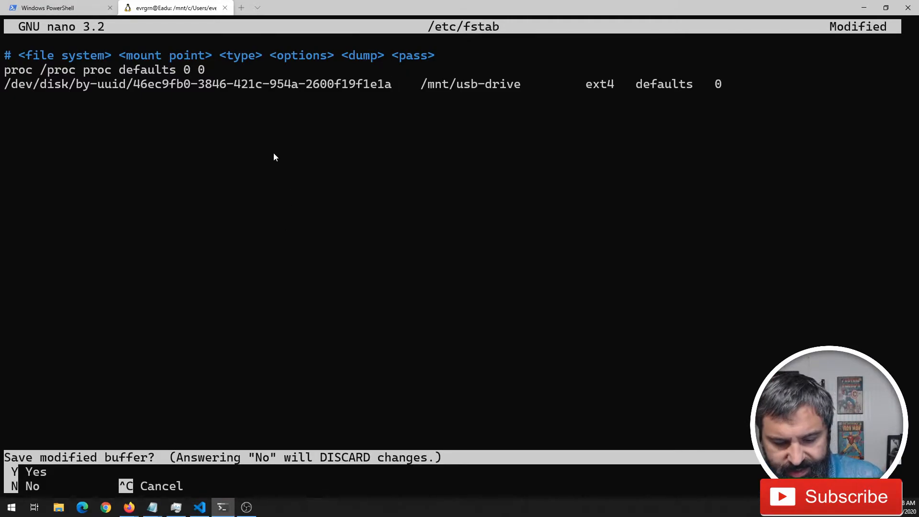
key(y)
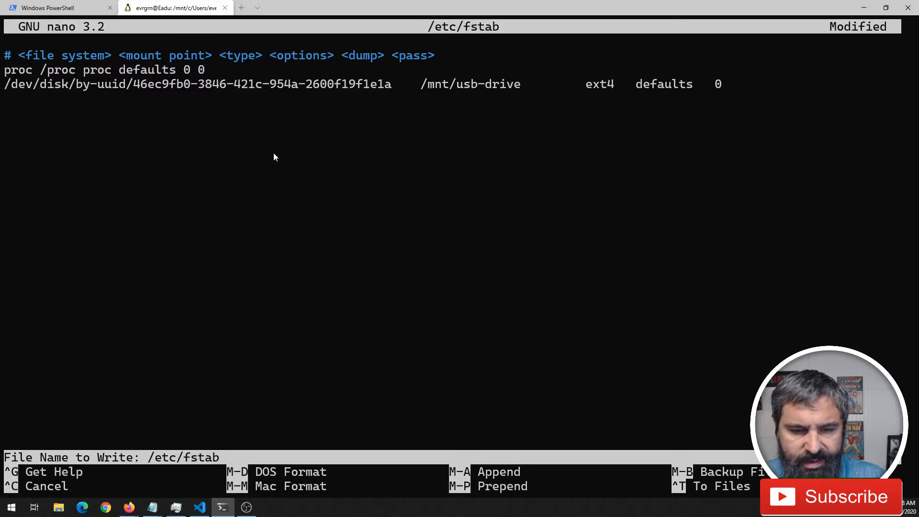
key(Return)
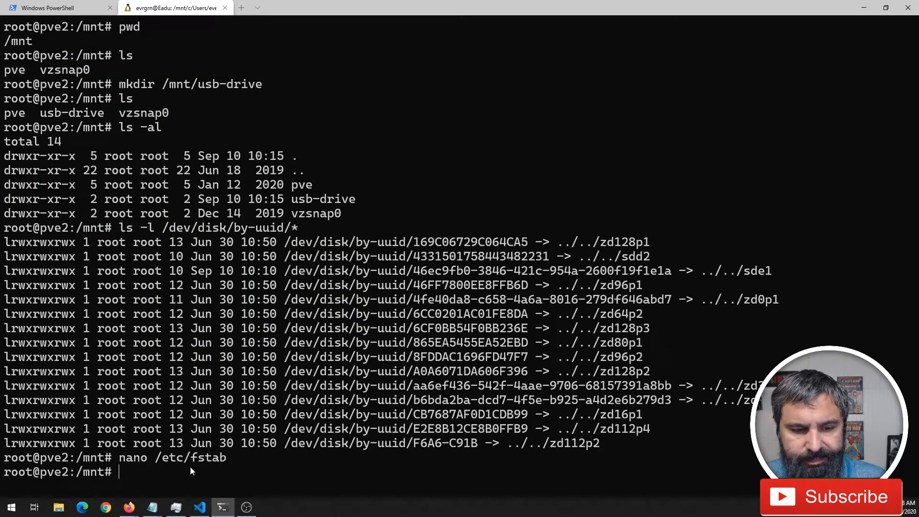
List the mounted filesystems with human-readable sizes using df -h, and clear the terminal screen.
text(df -h)
key(Return)
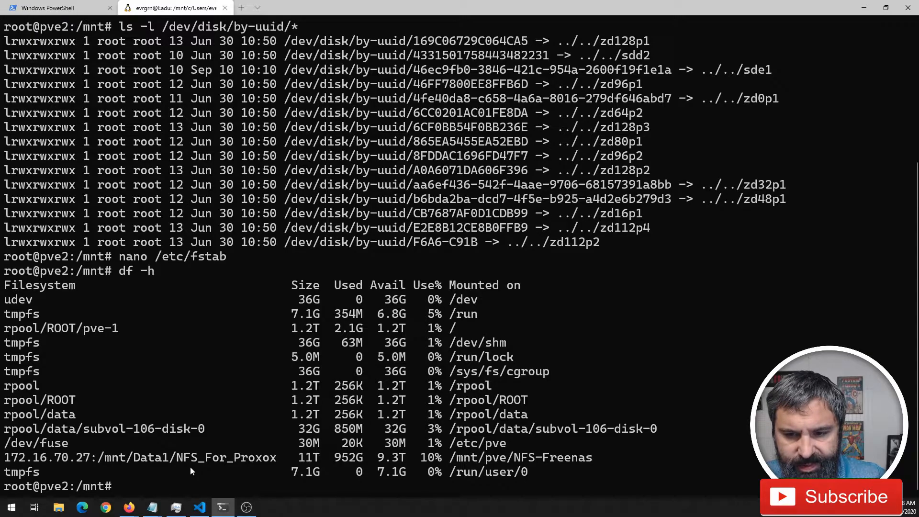
text(clear)
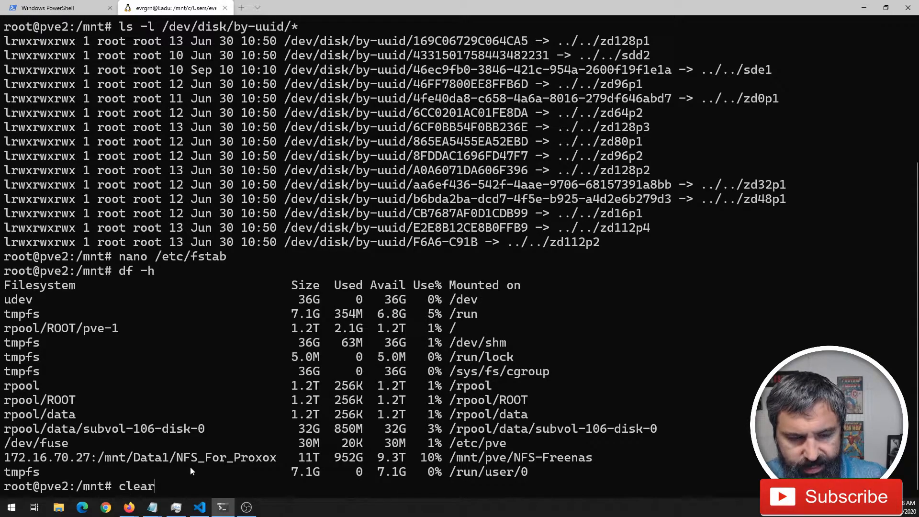
key(BackSpace)
text(r)
key(Return)
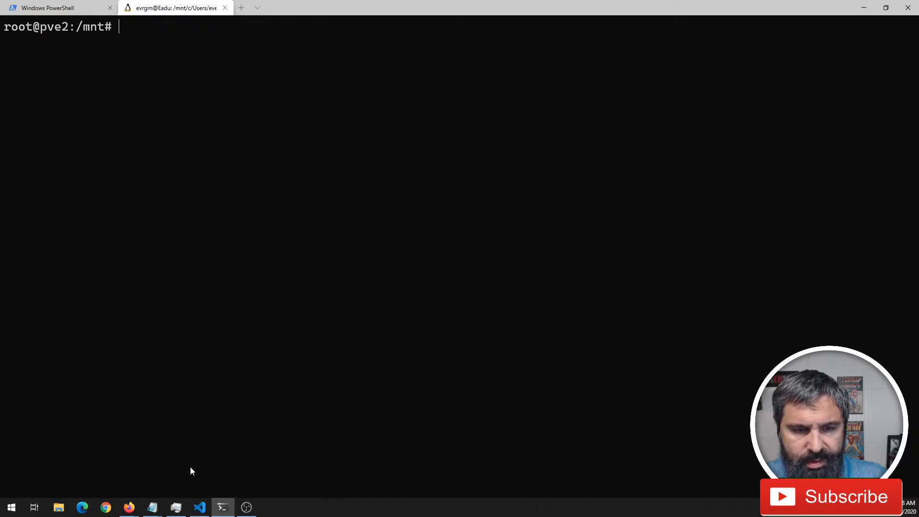
Mount all fstab entries with mount -a and check the mounted filesystems with df -h.
text(mount -a)
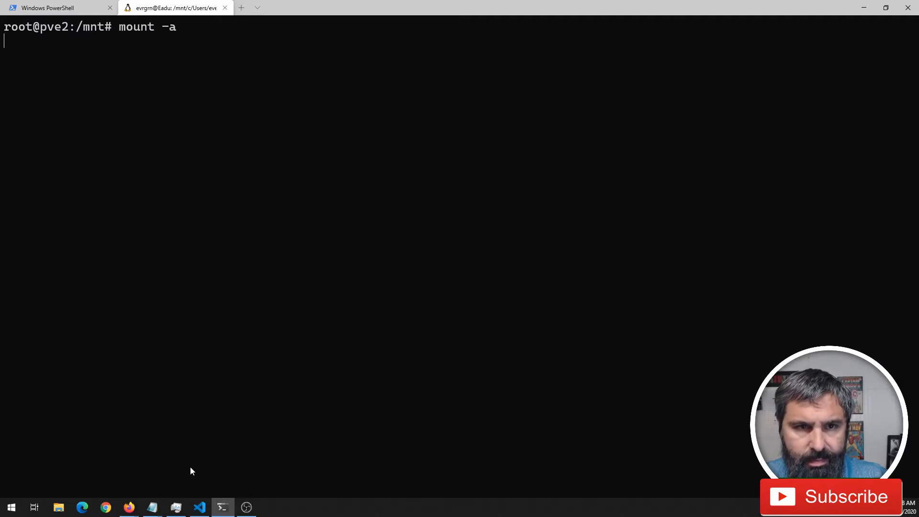
key(Return)
text(df -)
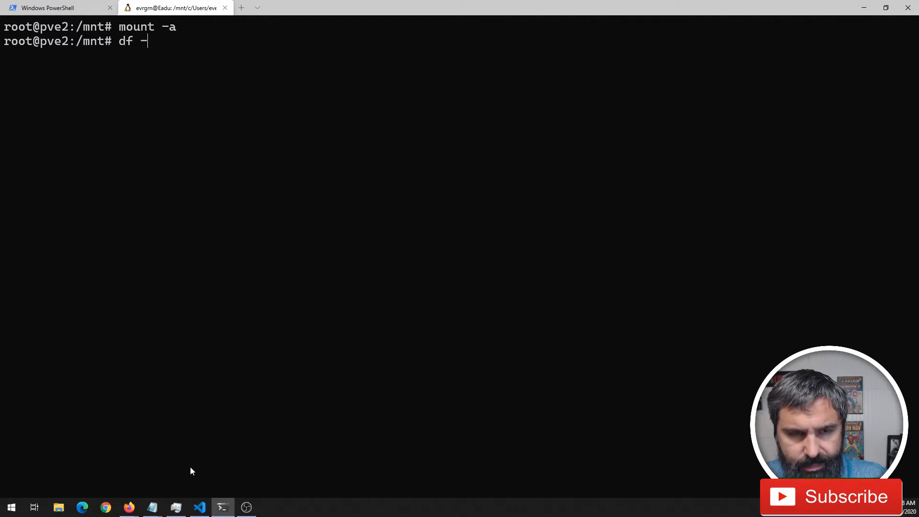
text(h)
key(Return)
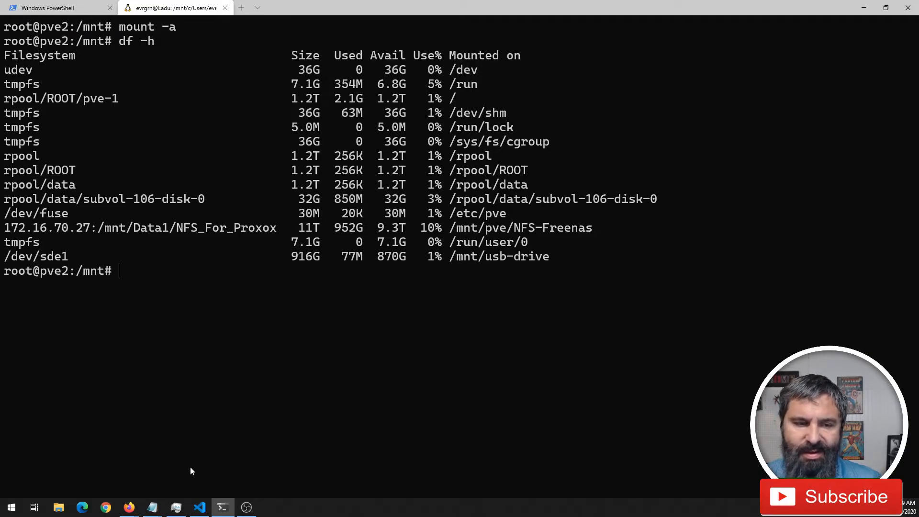
Change from /mnt into the usb-drive directory.
text(cd /usb)
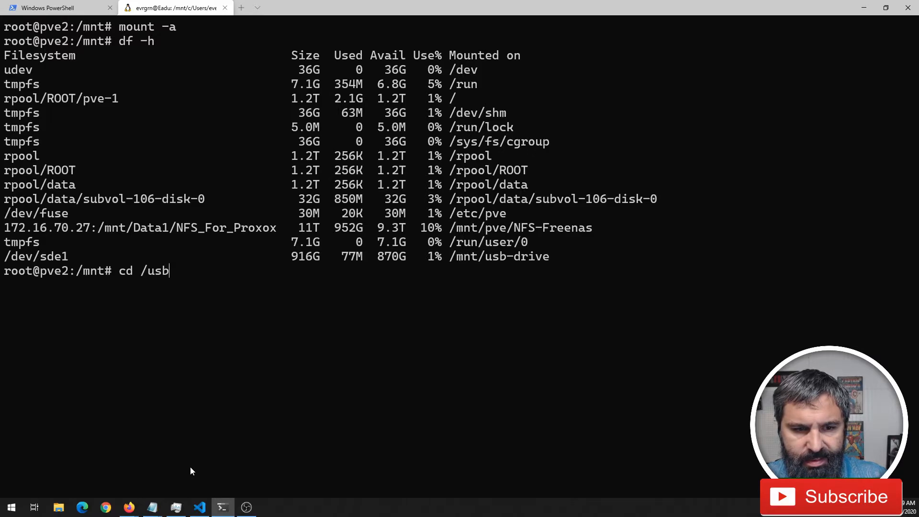
key(BackSpace)
key(BackSpace)
key(BackSpace)
key(BackSpace)
text(cd)
key(BackSpace)
key(BackSpace)
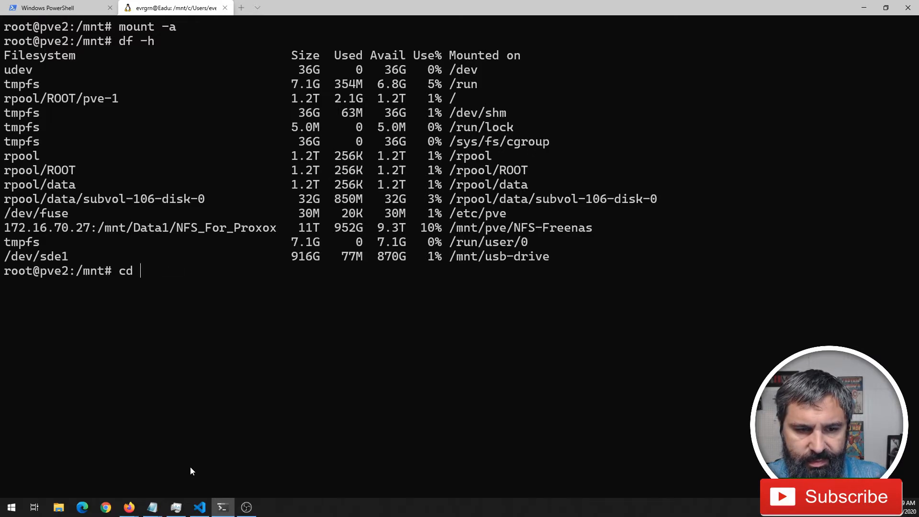
text(usb)
key(Tab)
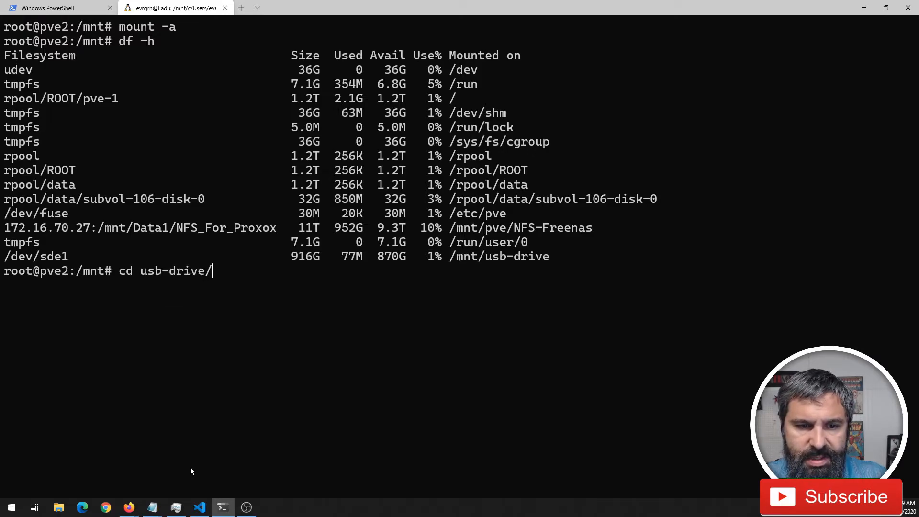
key(Return)
List the contents of the usb-drive directory with ls and in detail with ls -al.
text(ls)
key(Return)
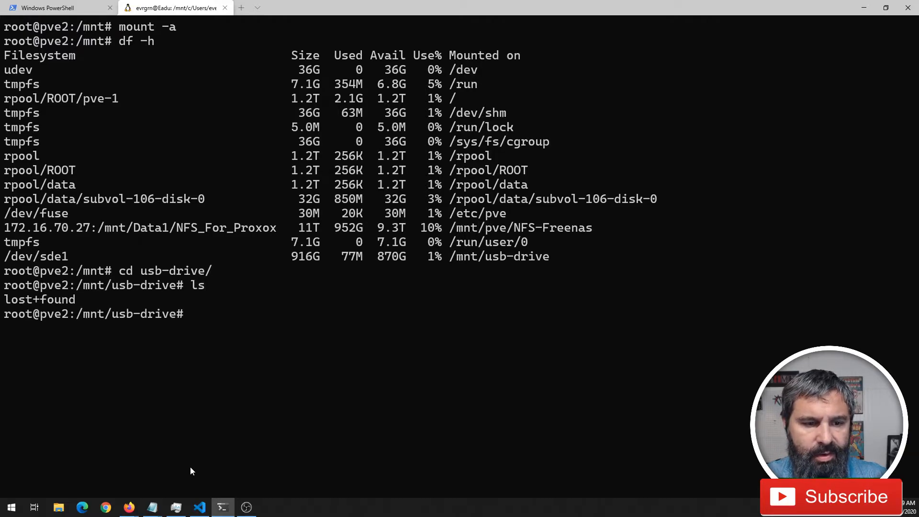
text(ls -al)
key(Return)
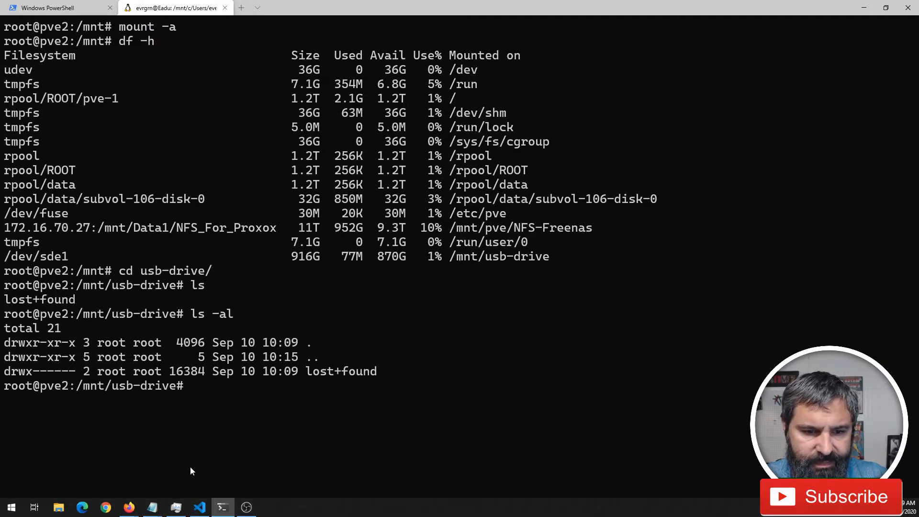
Create a directory named test on the USB drive and list the drive's contents.
text(mkdir test)
key(Return)
text(ls)
key(Return)
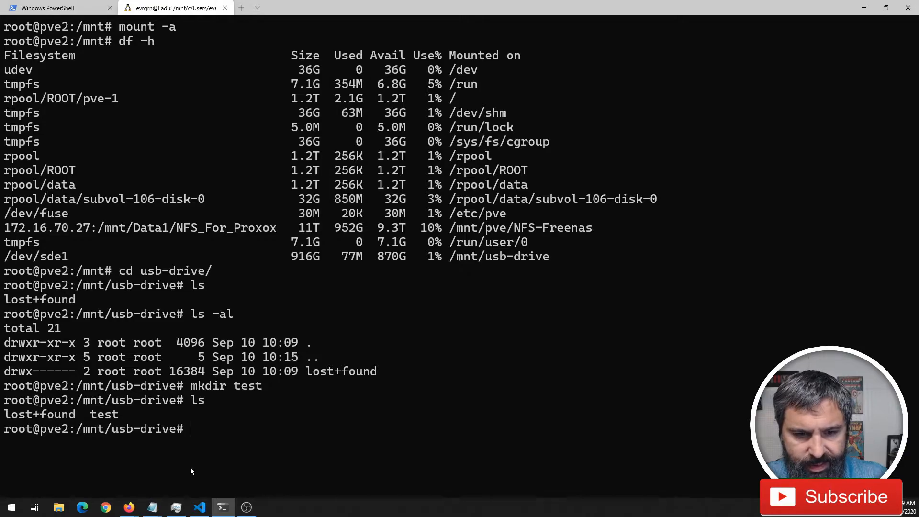
Remove the test directory from the USB drive with rm -rf and clear the terminal screen.
text(rm)
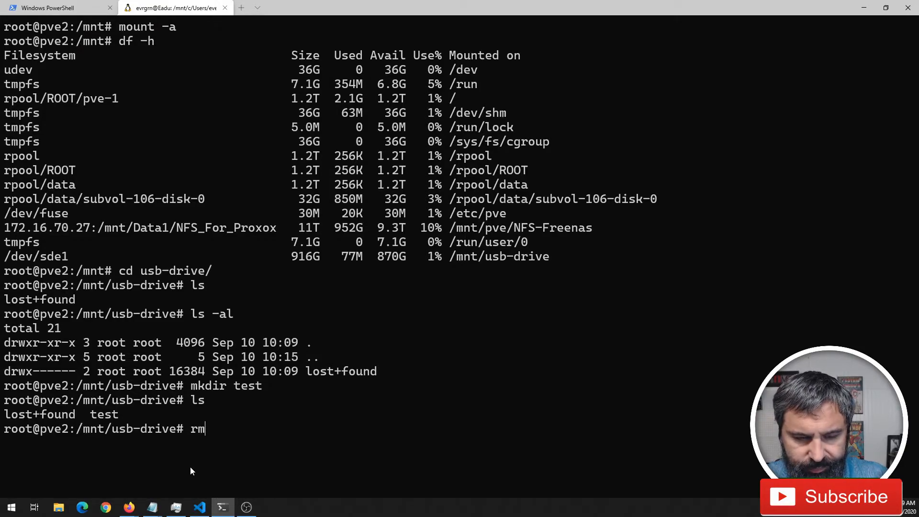
text( -rf)
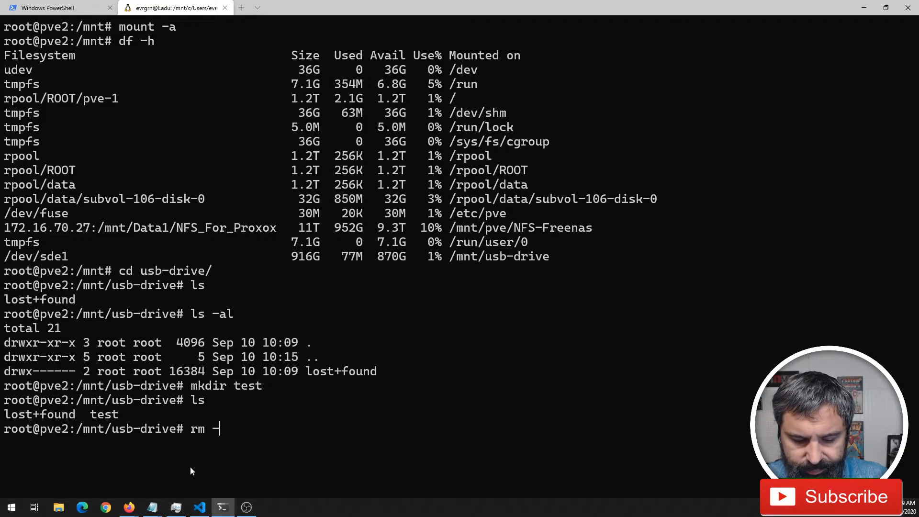
key(BackSpace)
text(f)
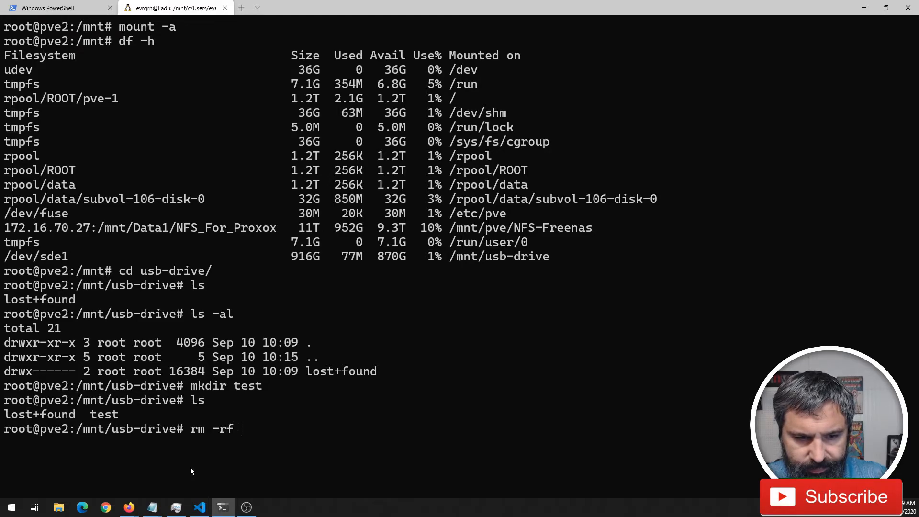
text( tte)
key(BackSpace)
key(BackSpace)
text(est)
key(Return)
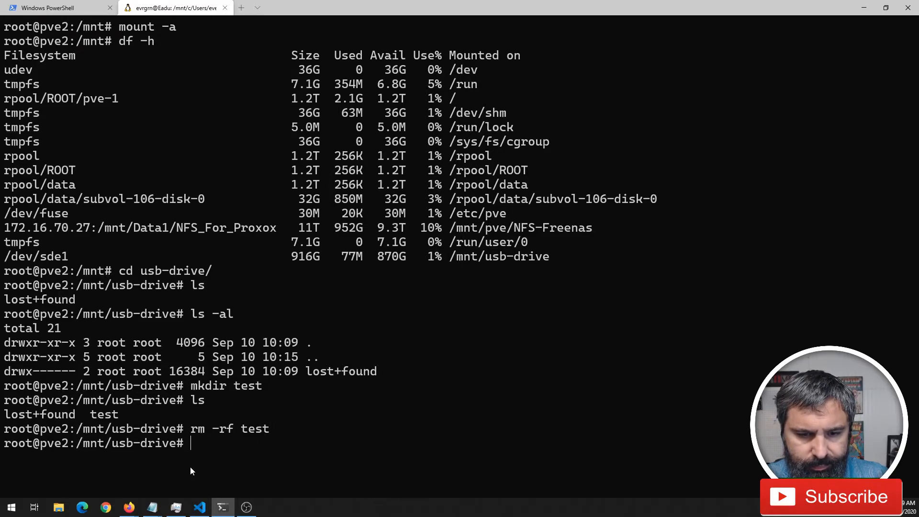
text(clear)
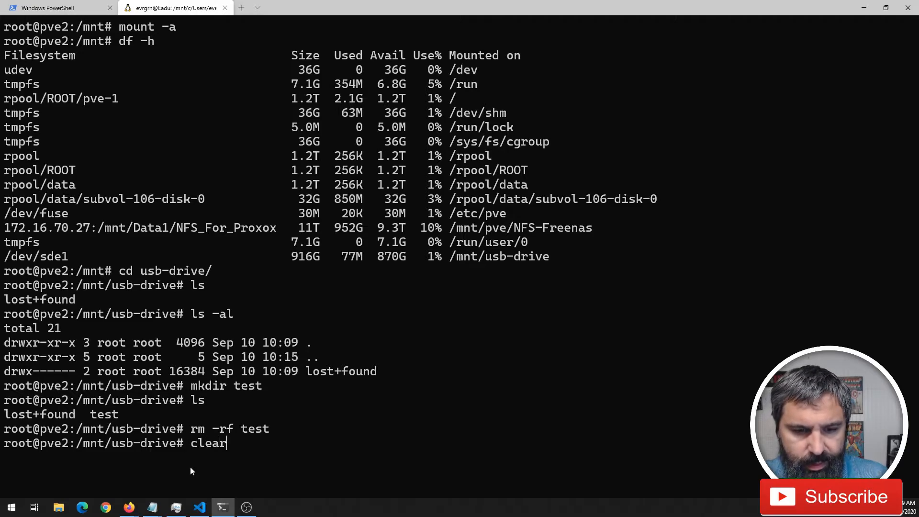
key(Return)
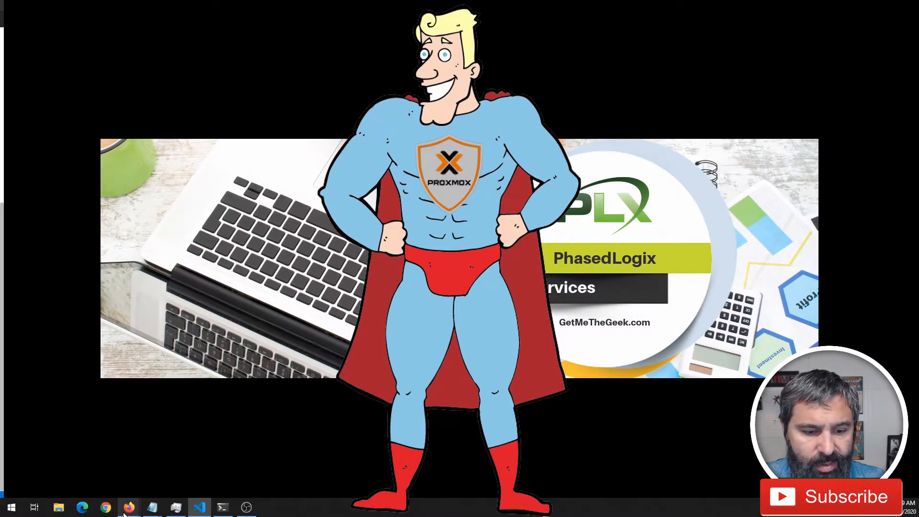
Switch to the Proxmox web interface in Firefox and reload node pve2's disk list.
mouse_move(128, 513)
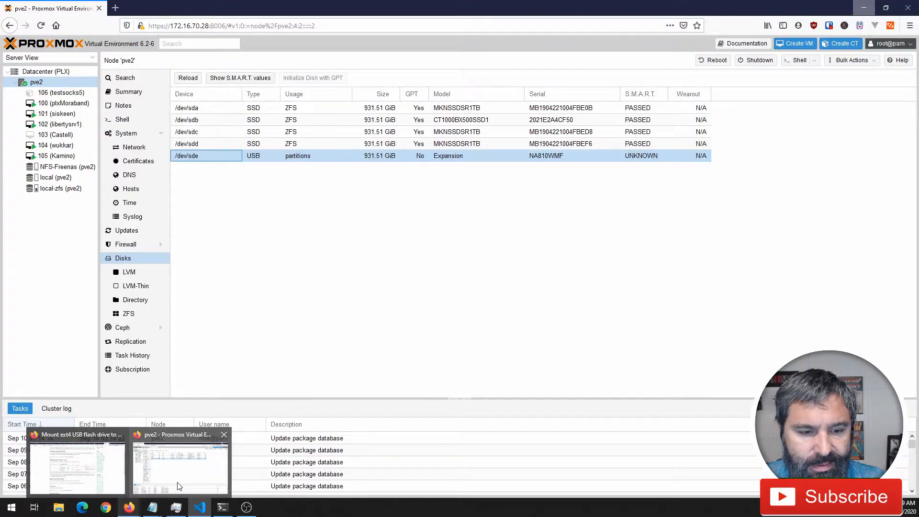
click(177, 486)
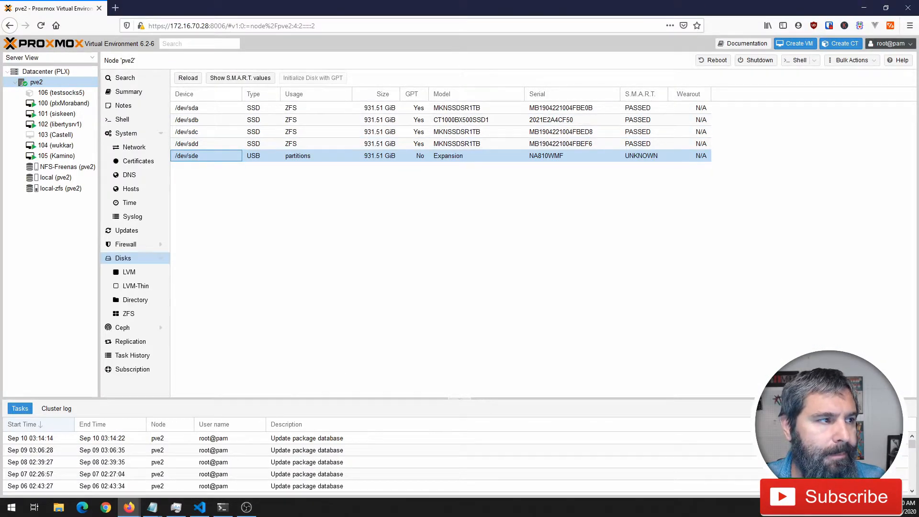
key(alt+Tab)
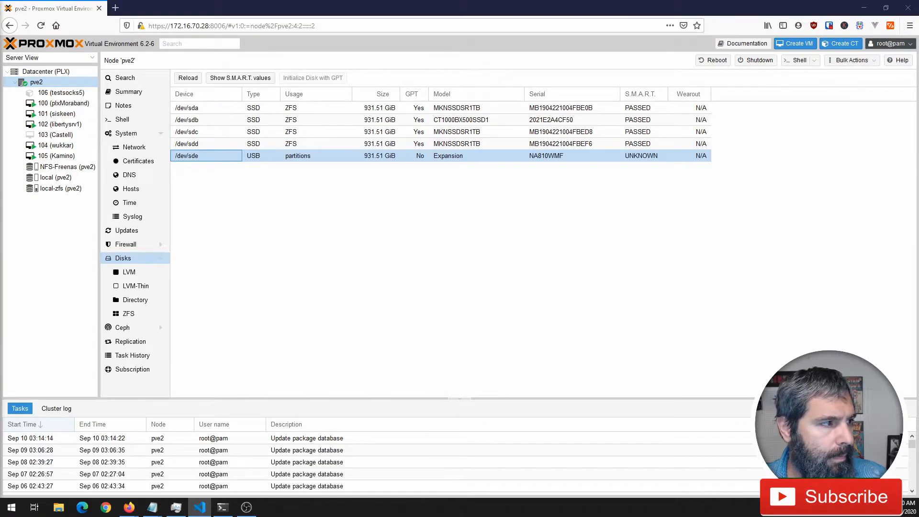
click(275, 243)
click(188, 78)
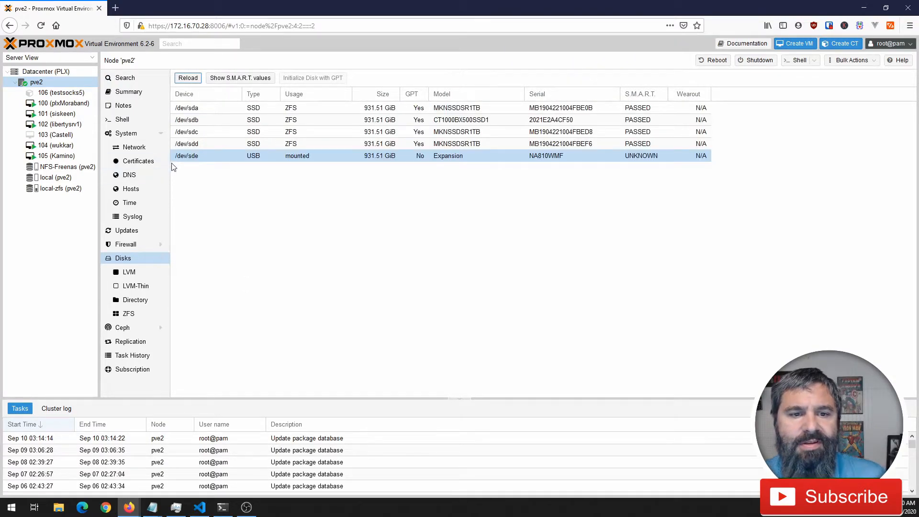
Examine the usage, model and serial number of the /dev/sde USB disk.
click(309, 160)
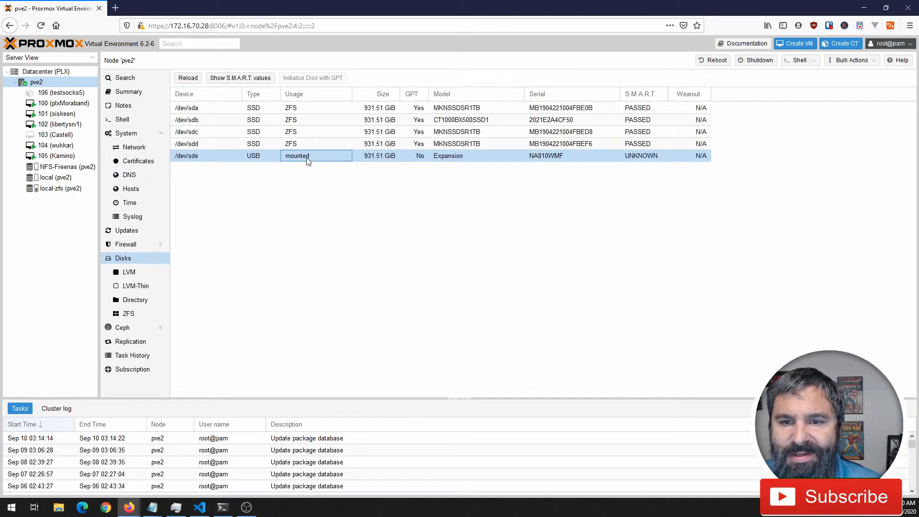
click(453, 158)
click(581, 156)
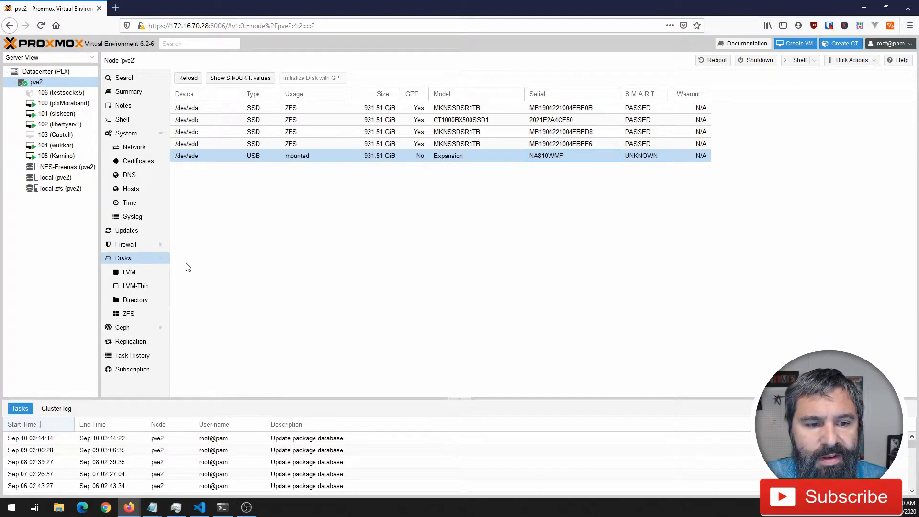
Start a new datacenter-level Directory storage with ID local-usb and directory \mnt\usb-drive.
right_click(37, 74)
click(45, 73)
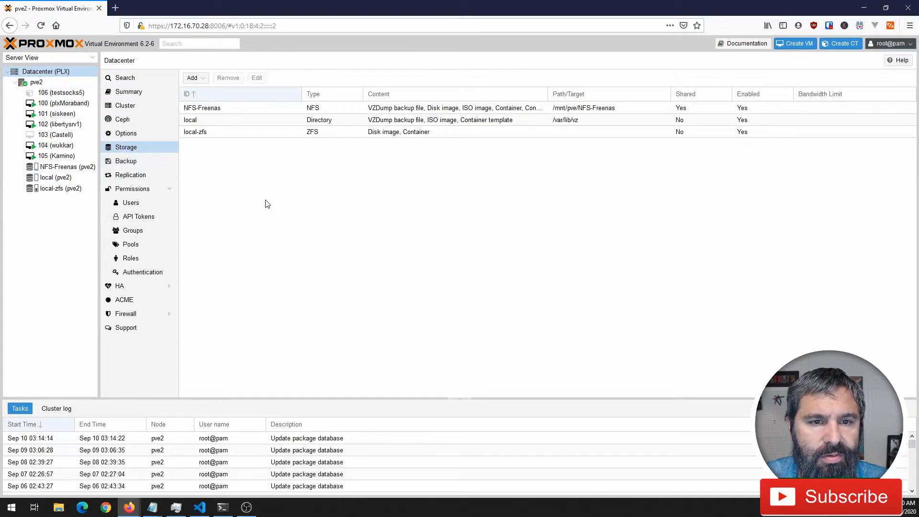
click(197, 78)
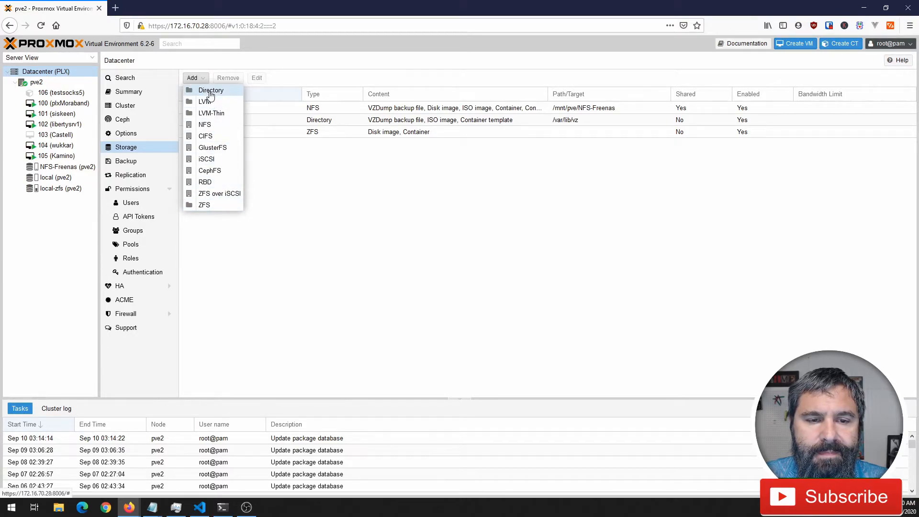
click(210, 91)
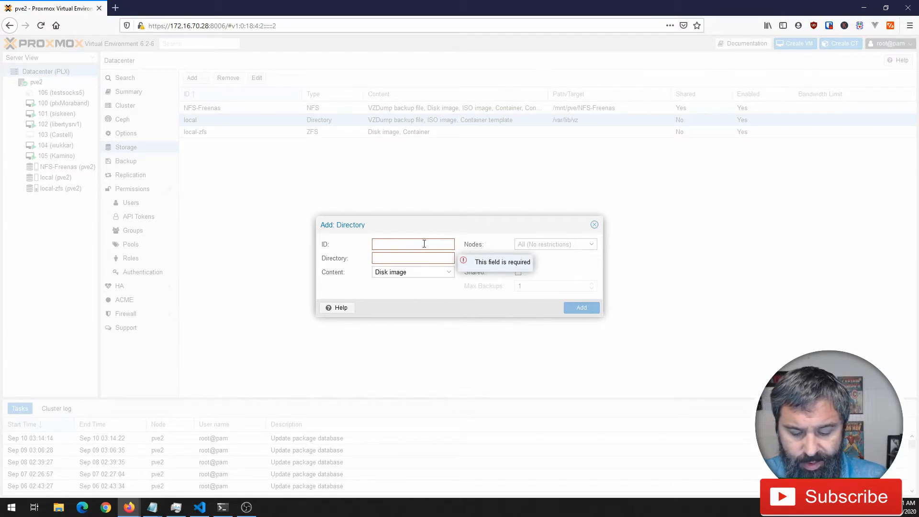
text(loca)
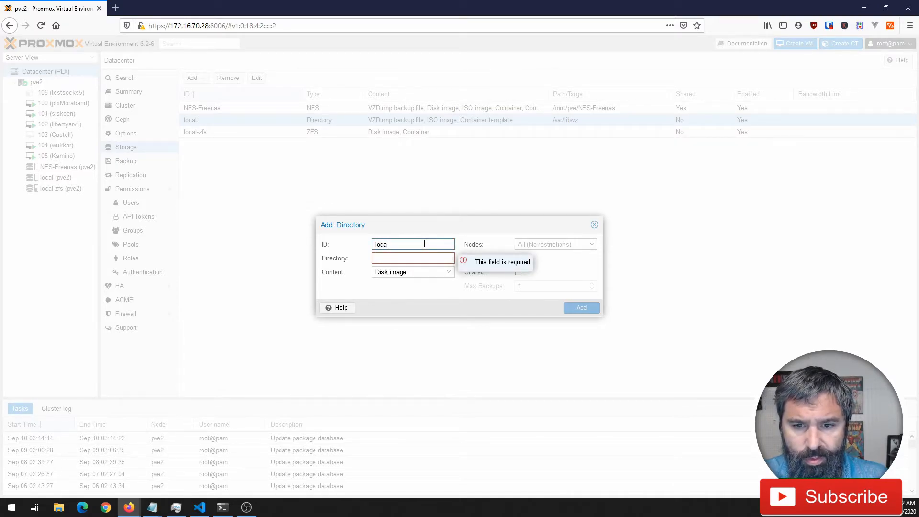
text(l-usb)
key(Tab)
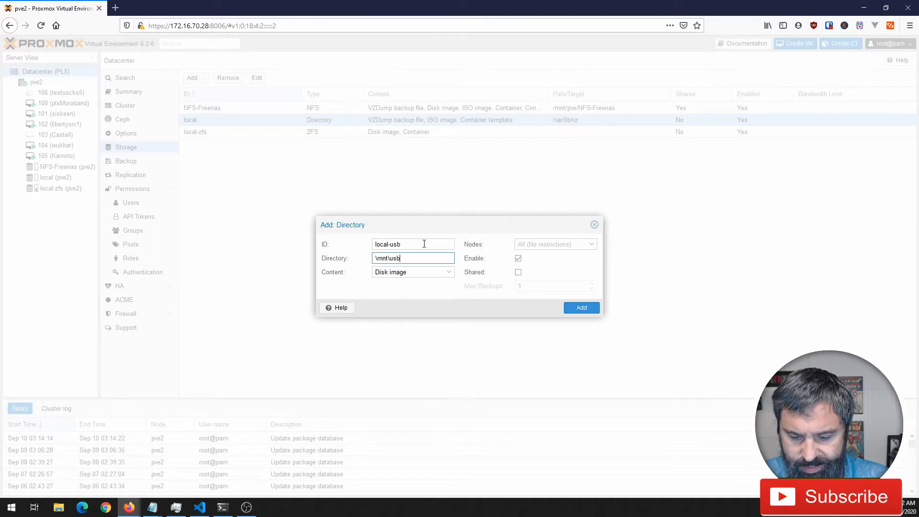
text(rive)
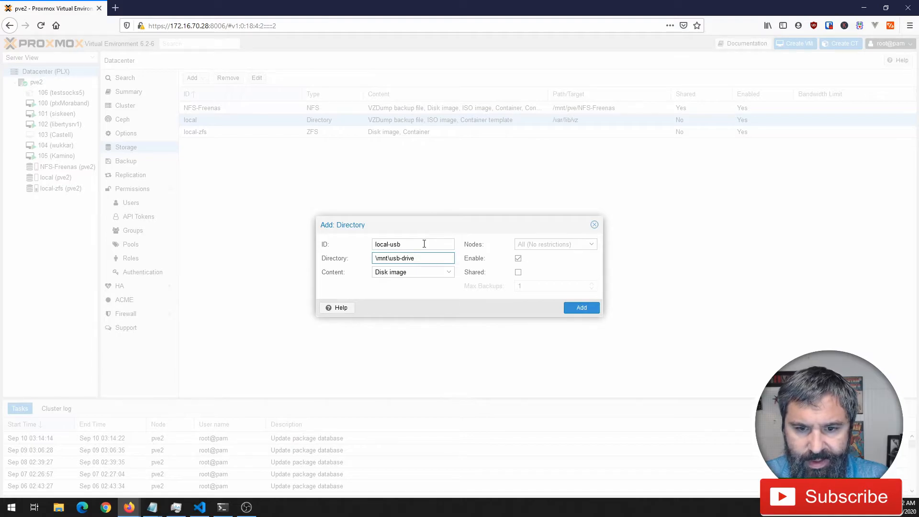
Compare the directory path entered for the new storage with the USB drive's mount path in the terminal.
click(223, 507)
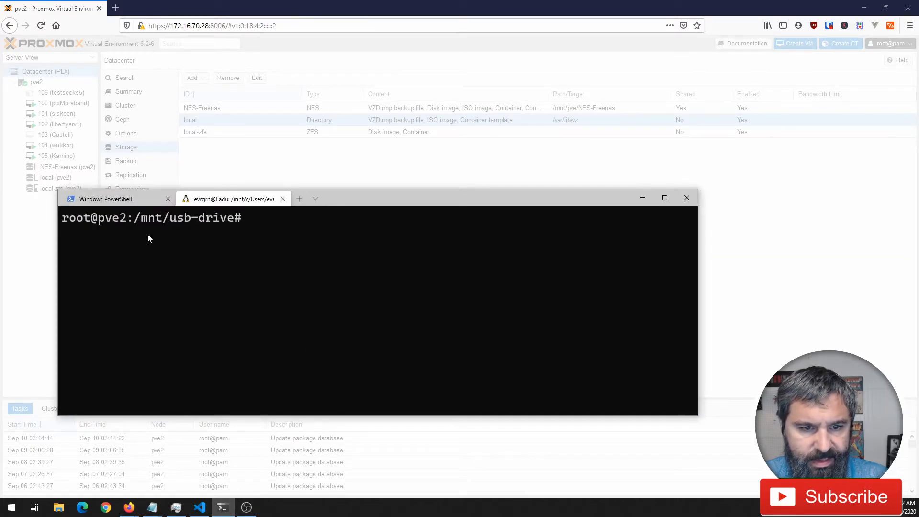
drag(353, 198, 544, 287)
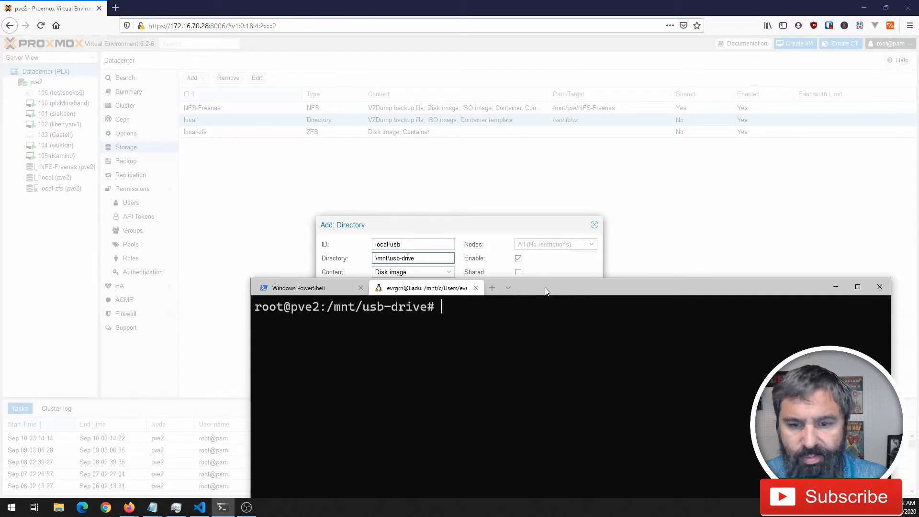
click(457, 230)
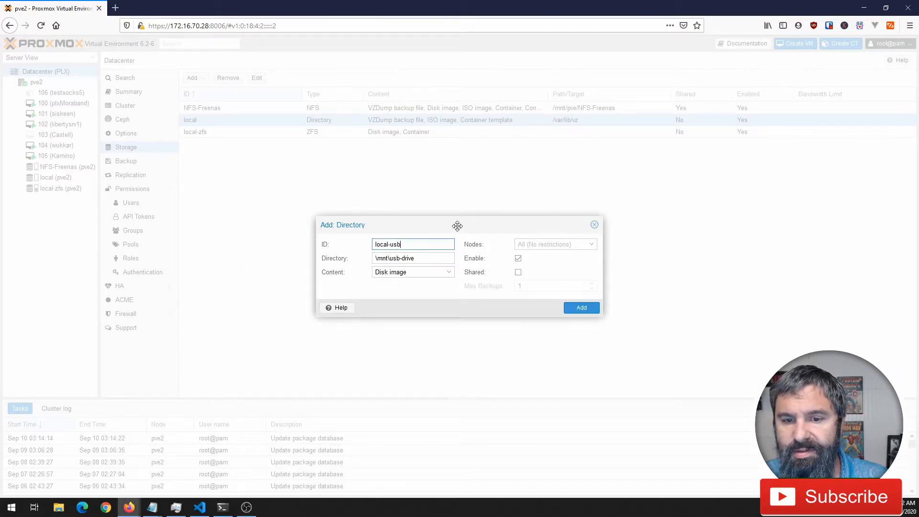
Enable all content types for the local-usb storage, set its maximum backups to 3, and try to add it.
click(438, 274)
click(390, 294)
click(397, 306)
click(396, 318)
click(390, 330)
click(388, 340)
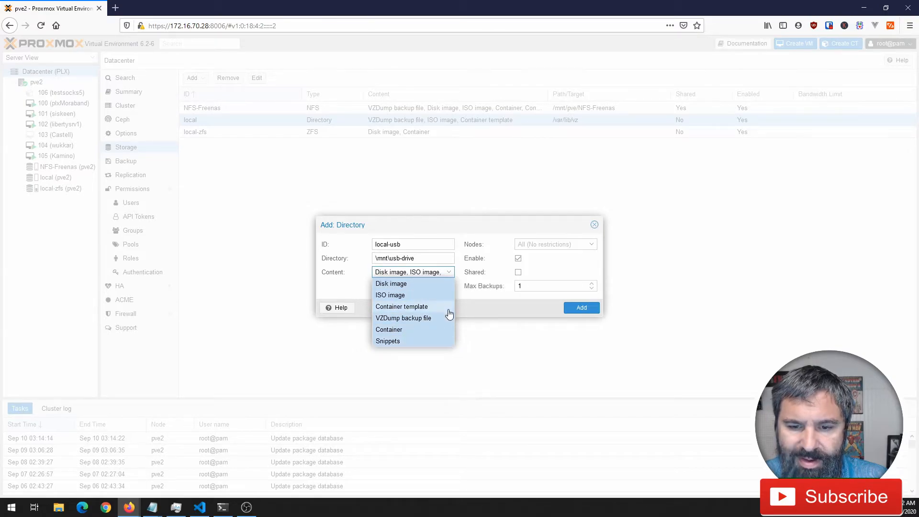
click(592, 283)
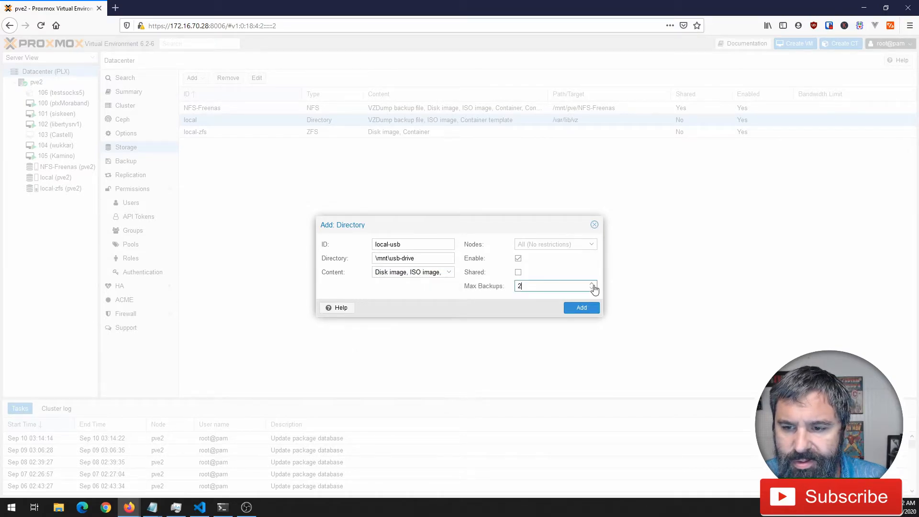
click(580, 308)
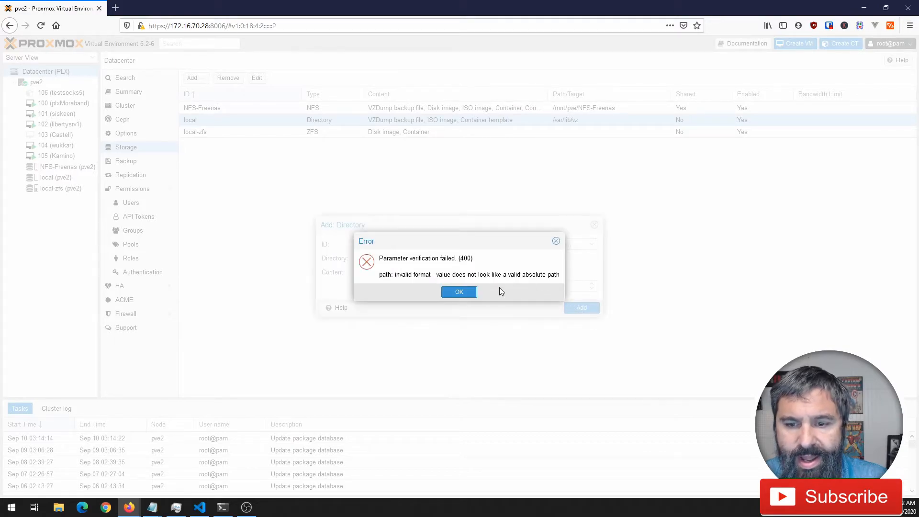
Correct the storage's directory path to /mnt/usb-drive with forward slashes and add the storage.
click(460, 291)
click(376, 259)
key(Delete)
text(/mnt/usb-drive)
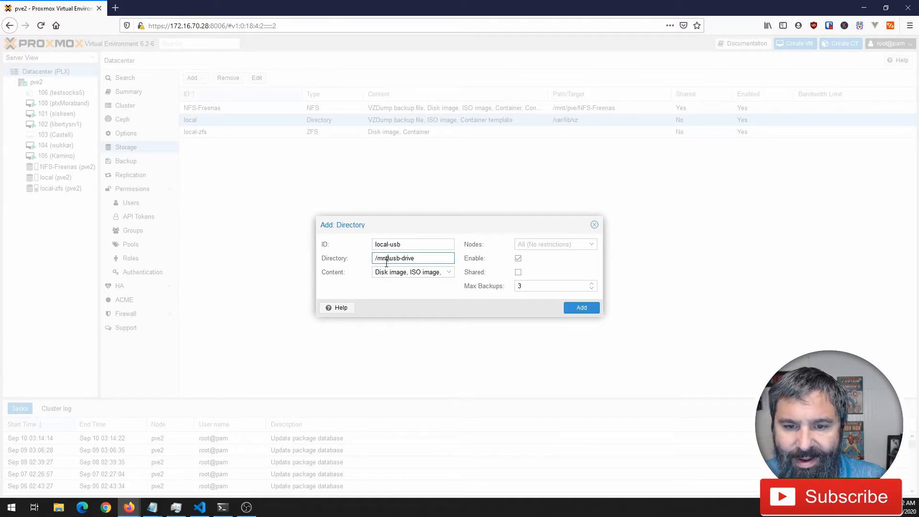
click(387, 263)
key(BackSpace)
text(/)
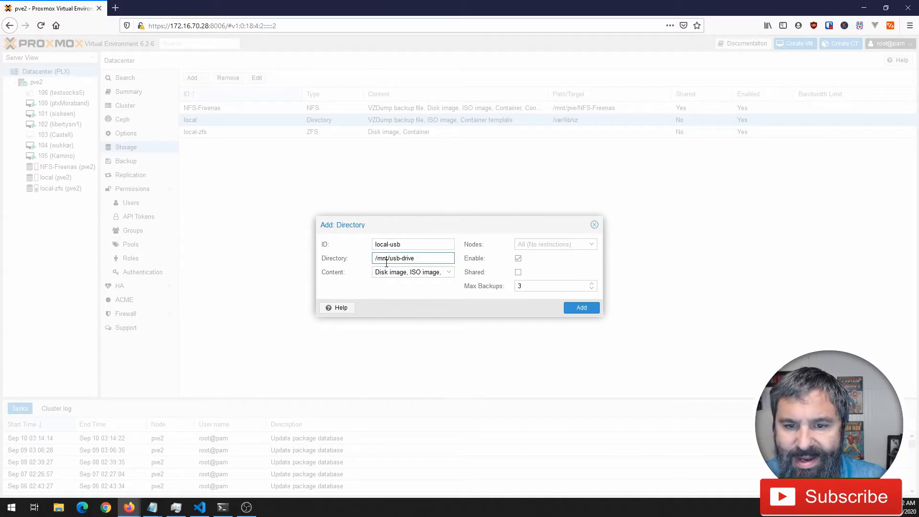
click(581, 307)
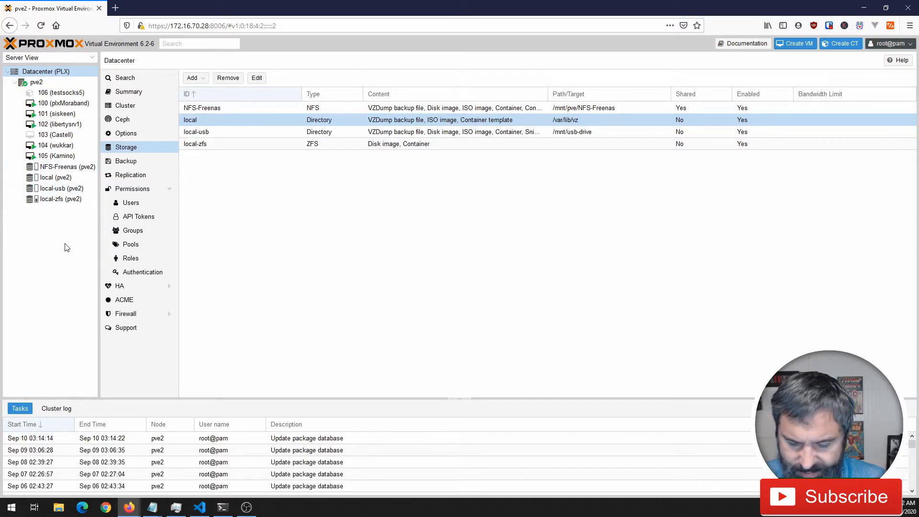
Enlarge the page to 133% and examine the status and usage summary of the local-usb storage.
key(ctrl+plus)
key(ctrl+plus)
key(ctrl+plus)
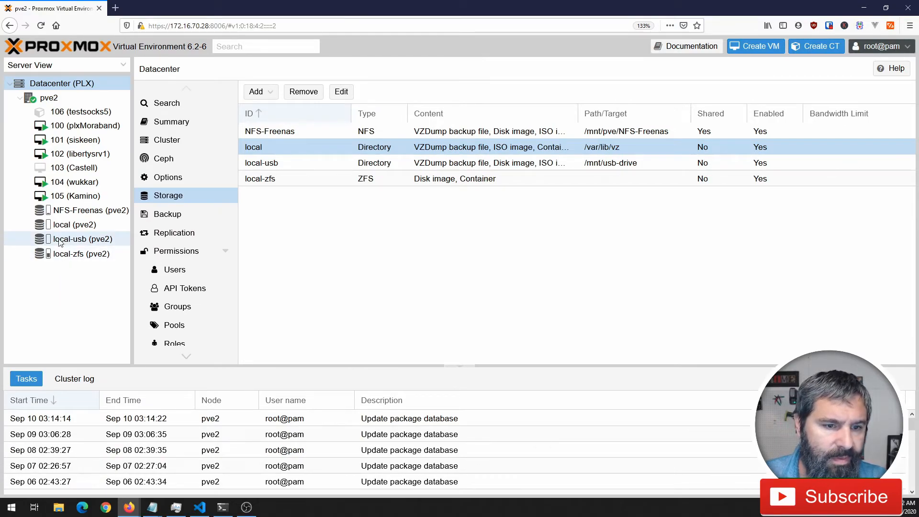
click(61, 243)
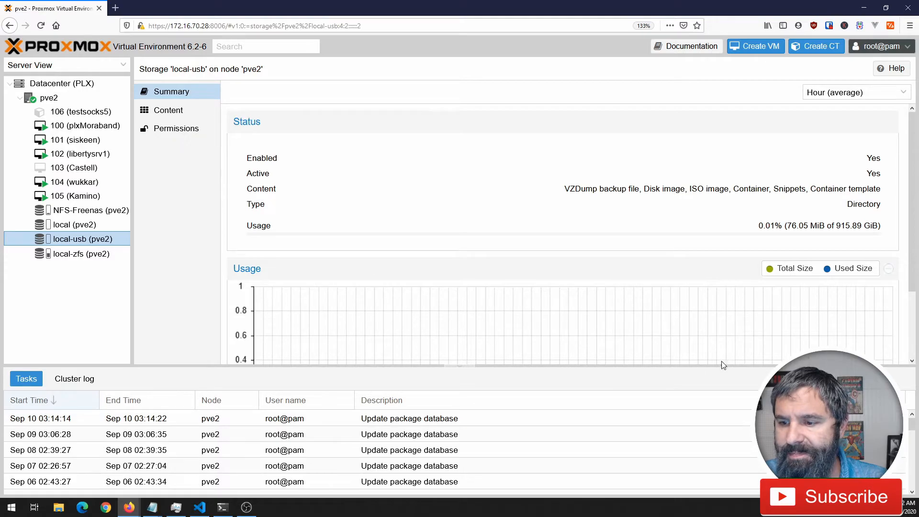
click(459, 370)
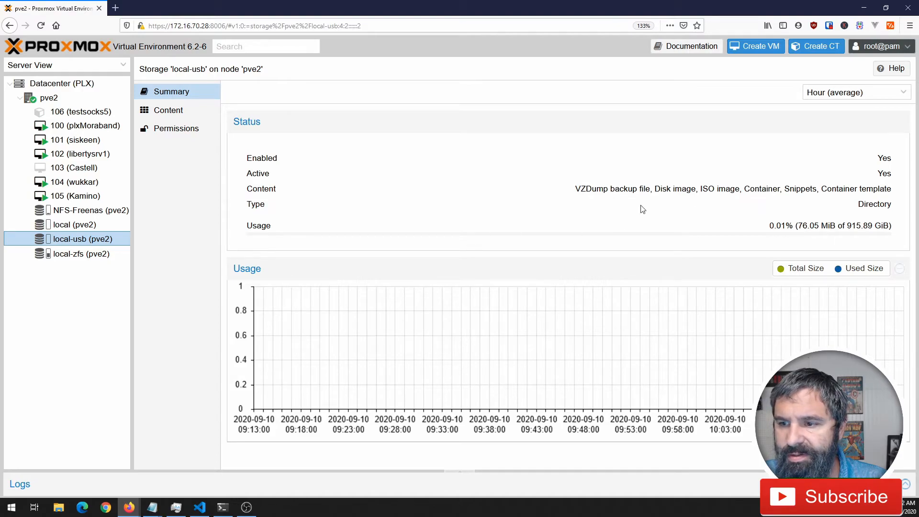
Upload virtio-win-0.1.171.iso from the Downloads folder to the local-usb storage as an ISO image.
click(165, 111)
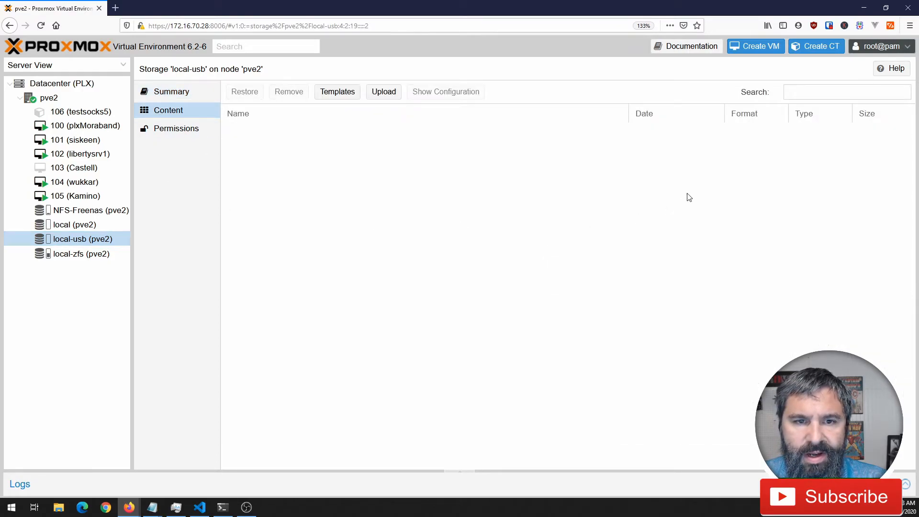
click(383, 91)
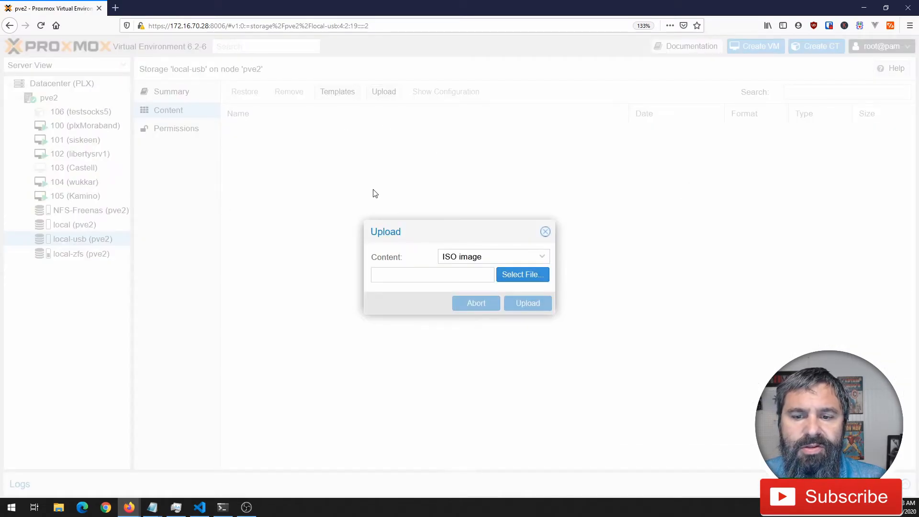
click(520, 274)
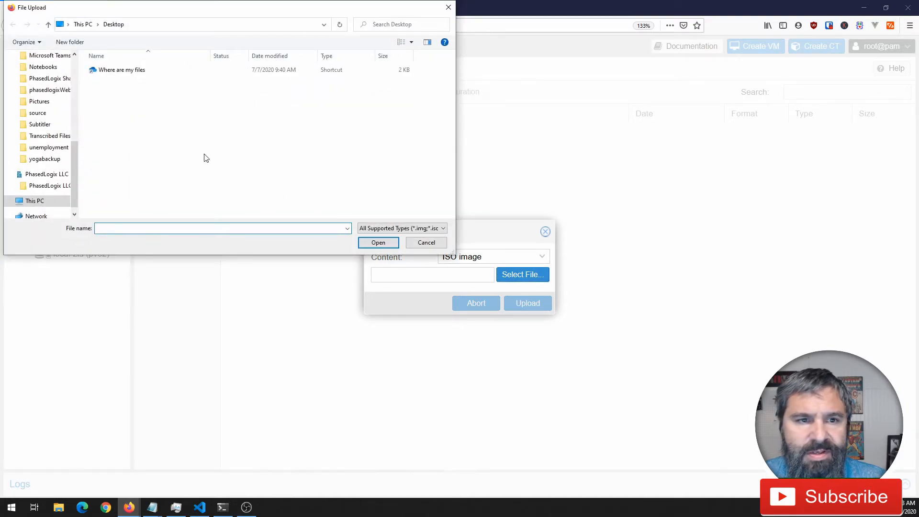
scroll(74, 73, up, 6)
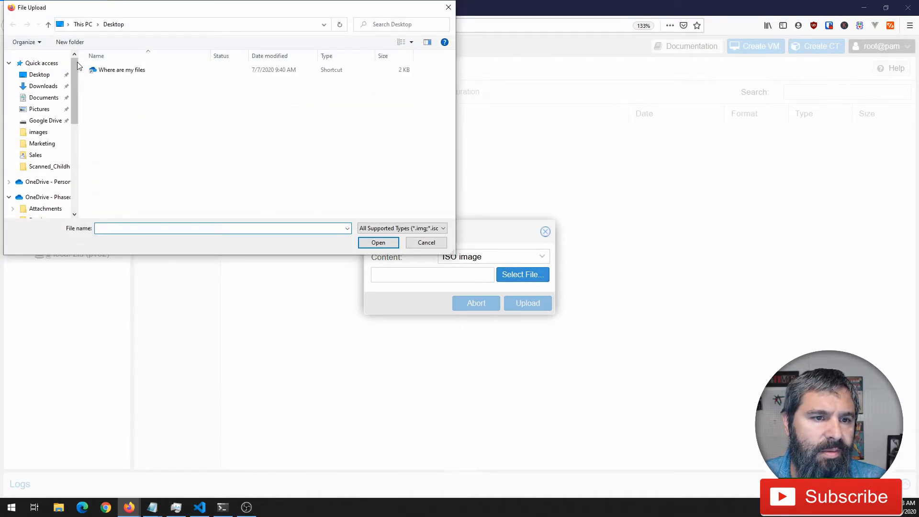
click(43, 87)
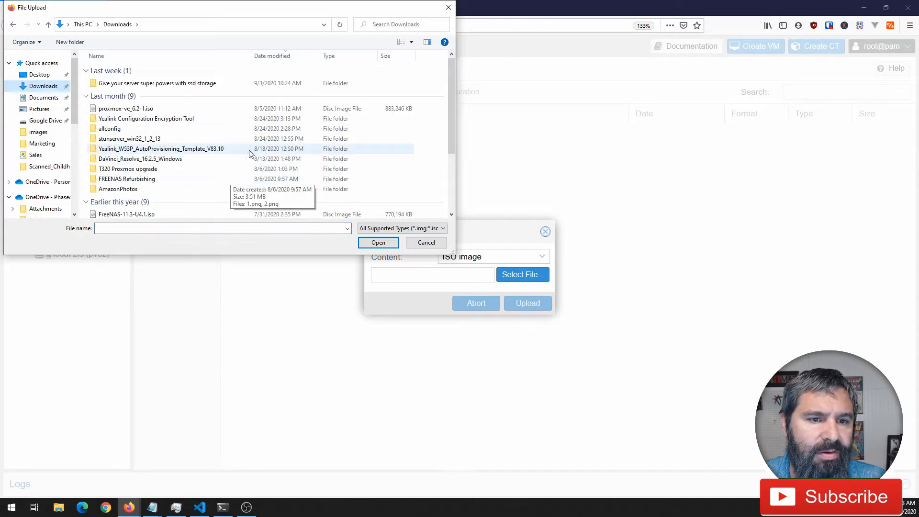
scroll(158, 186, down, 2)
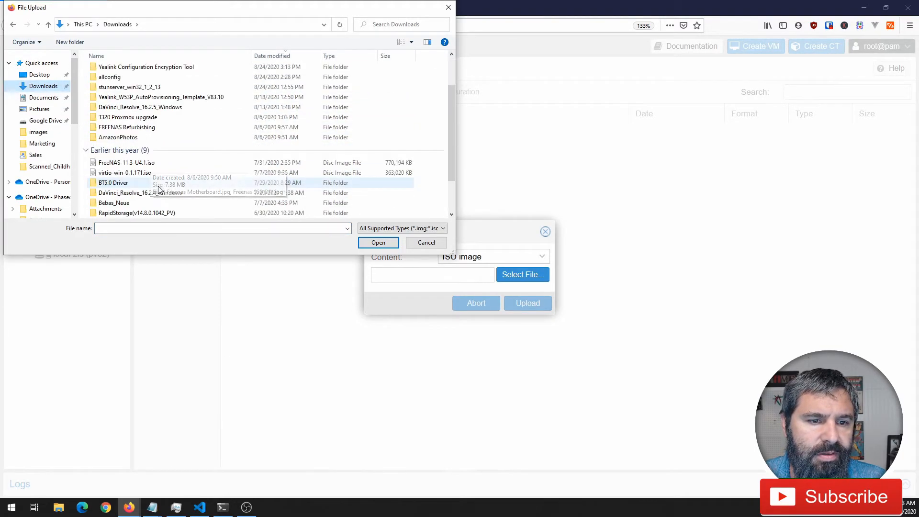
click(138, 173)
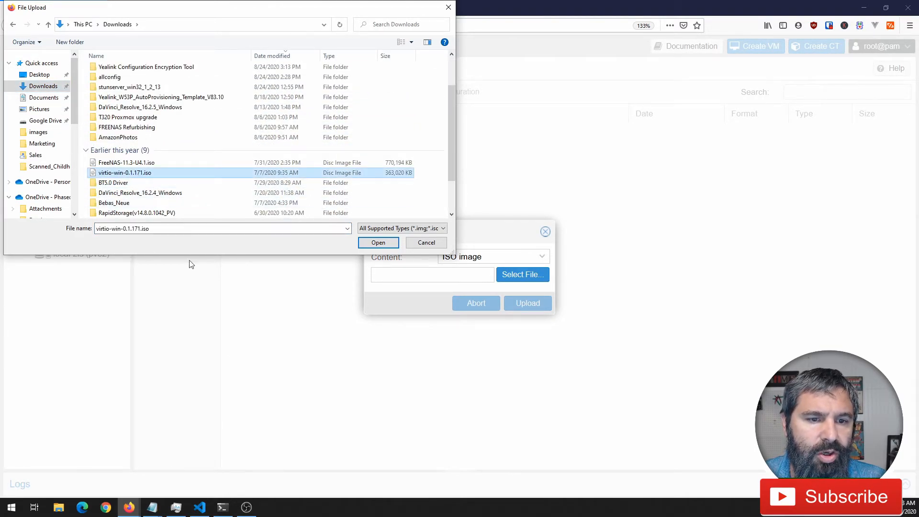
click(384, 243)
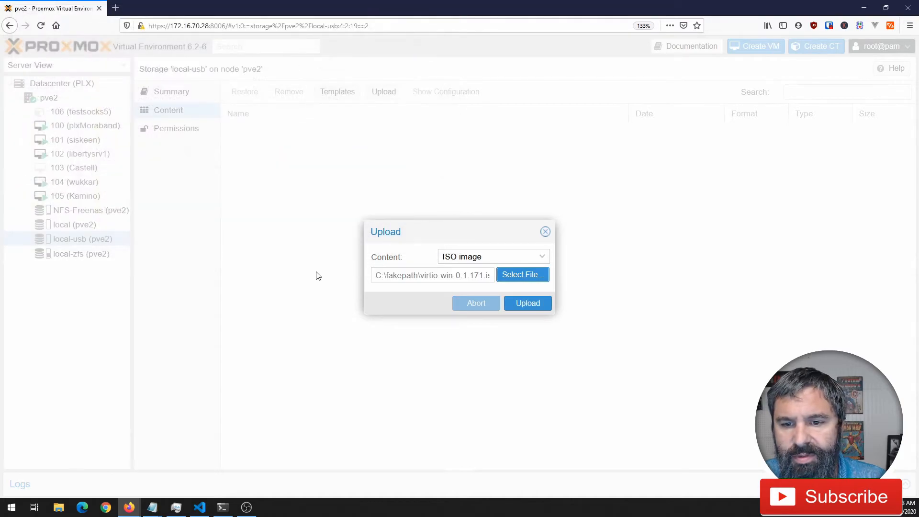
click(528, 304)
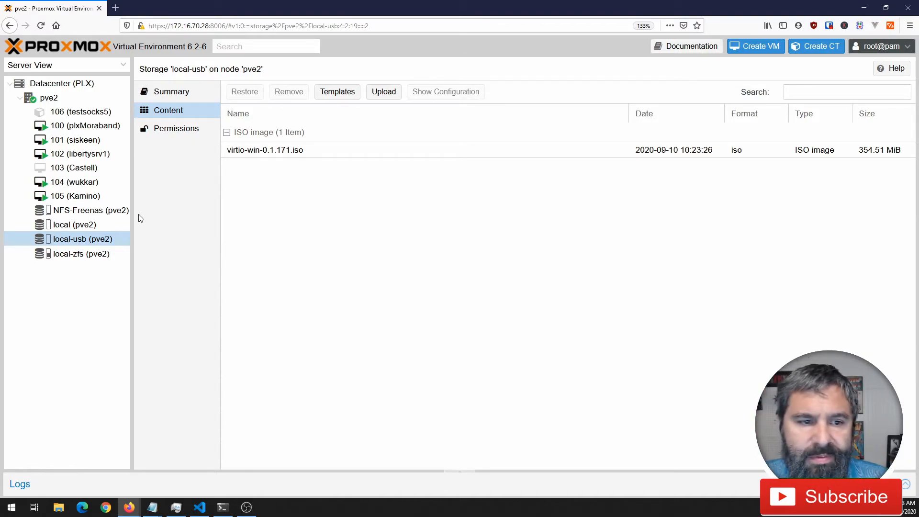
Back up VM 105 (Kamino) to the local-usb storage in Snapshot mode with ZSTD compression and no notification e-mail.
click(84, 201)
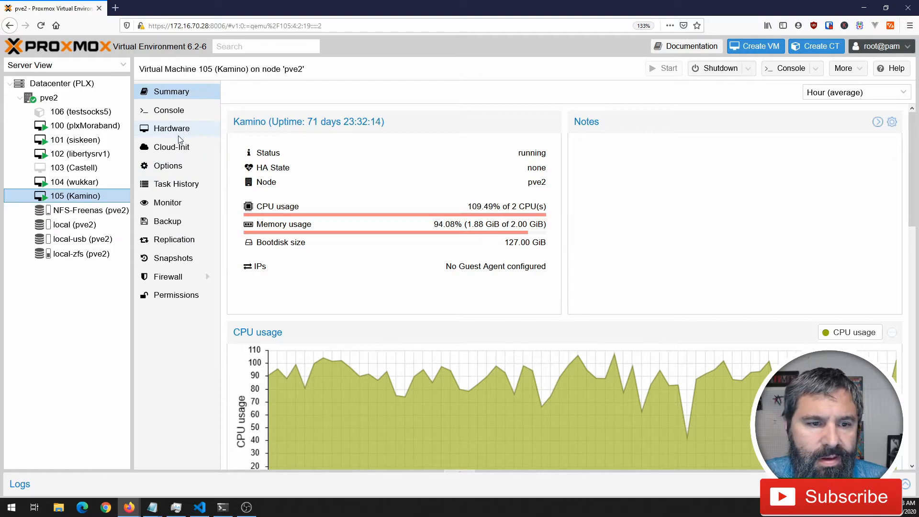
click(166, 223)
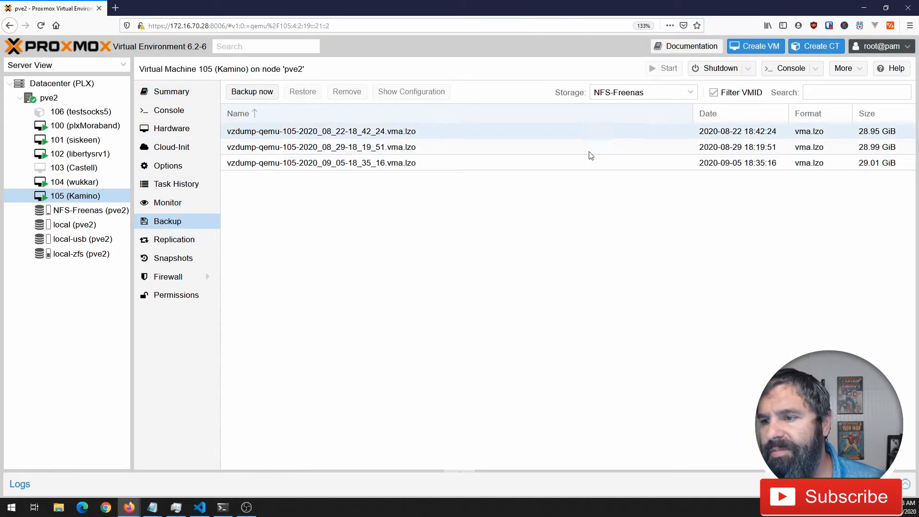
click(263, 92)
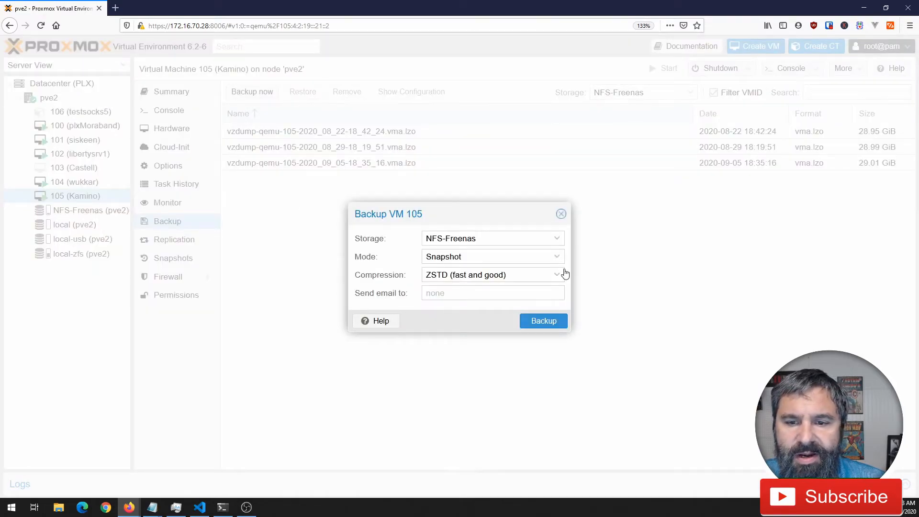
click(559, 240)
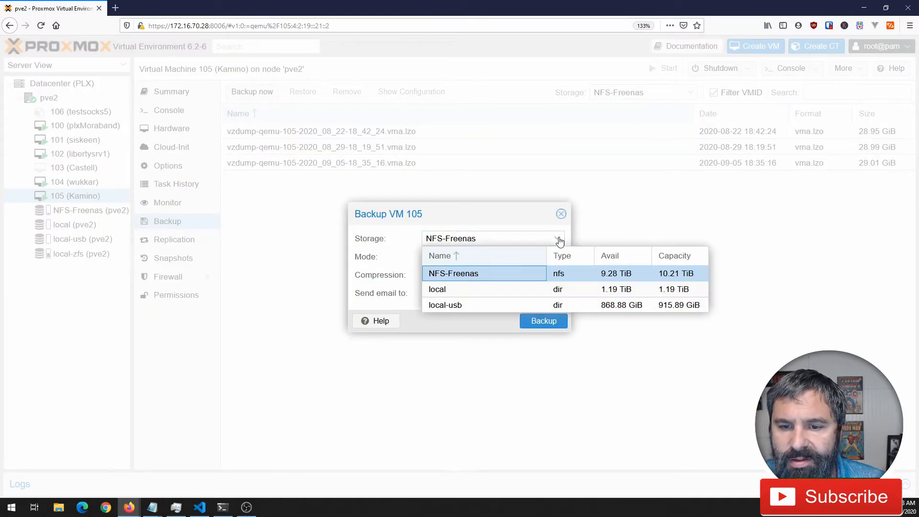
click(449, 306)
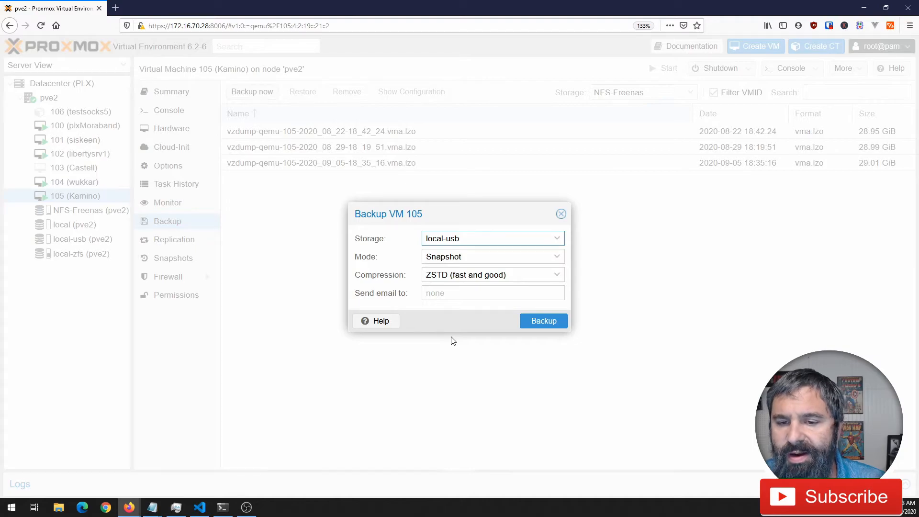
click(557, 276)
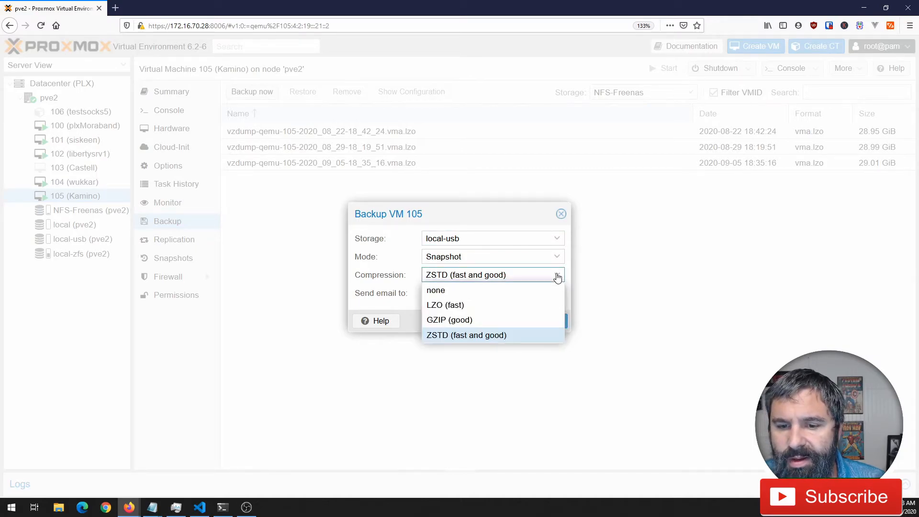
click(385, 267)
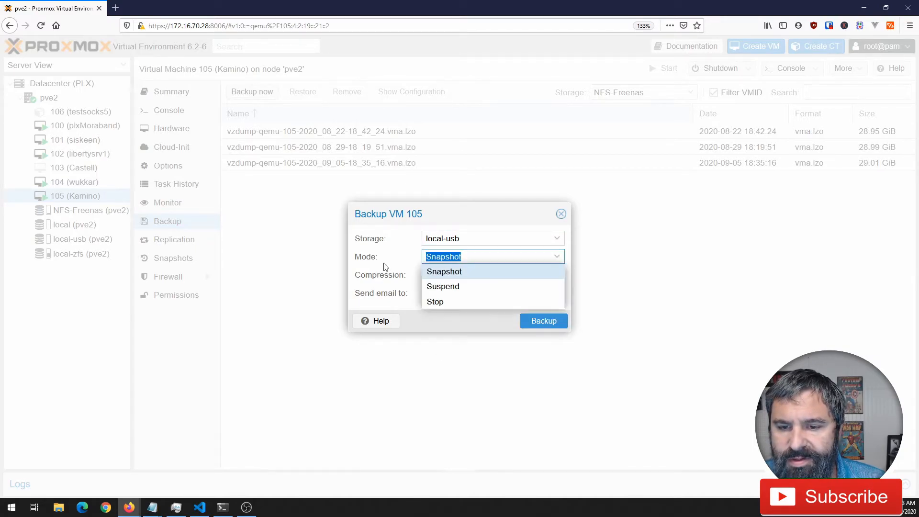
click(398, 292)
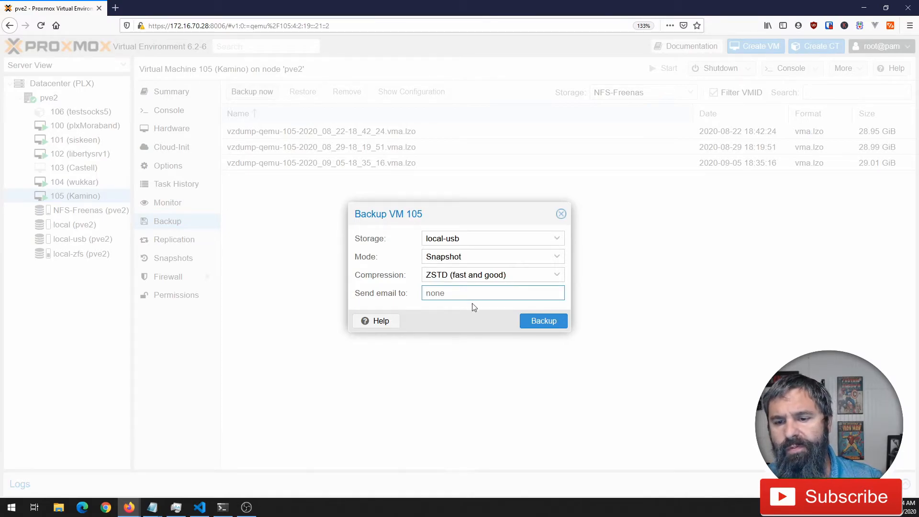
click(550, 322)
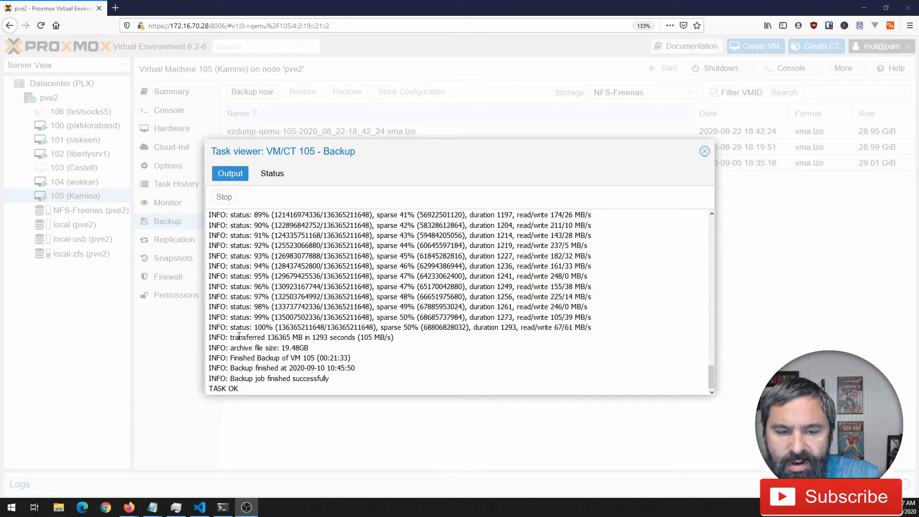
Examine the transfer line in the finished backup task's output and check the local-usb content for the new backup file.
drag(230, 336, 397, 339)
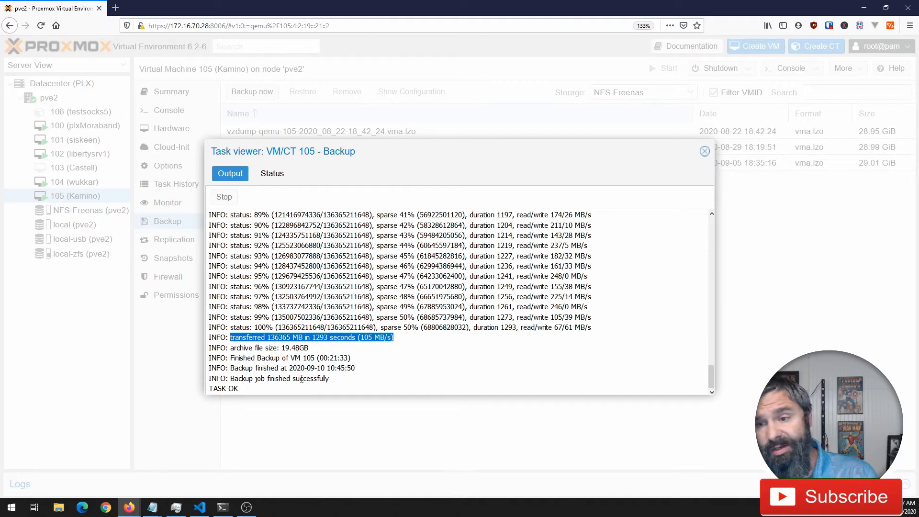
click(704, 151)
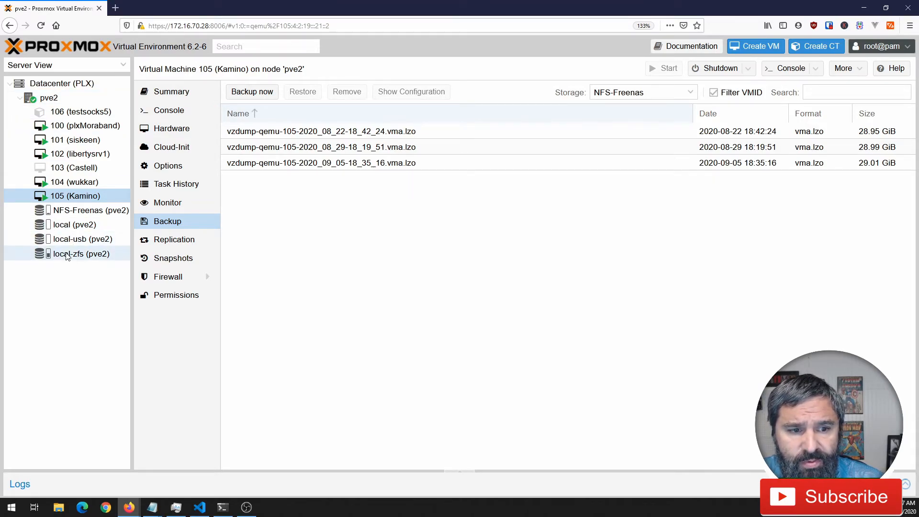
click(72, 239)
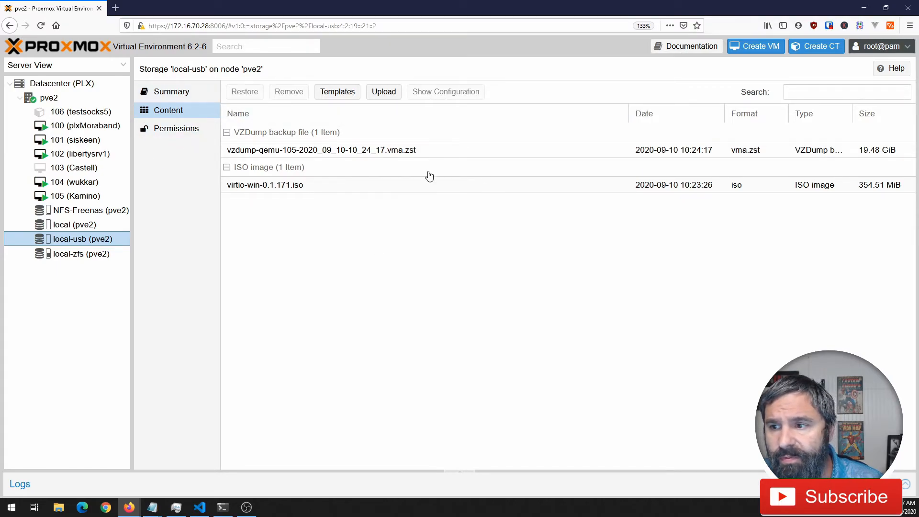
Start a new datacenter backup job for node pve2 with local-usb as its storage.
click(55, 86)
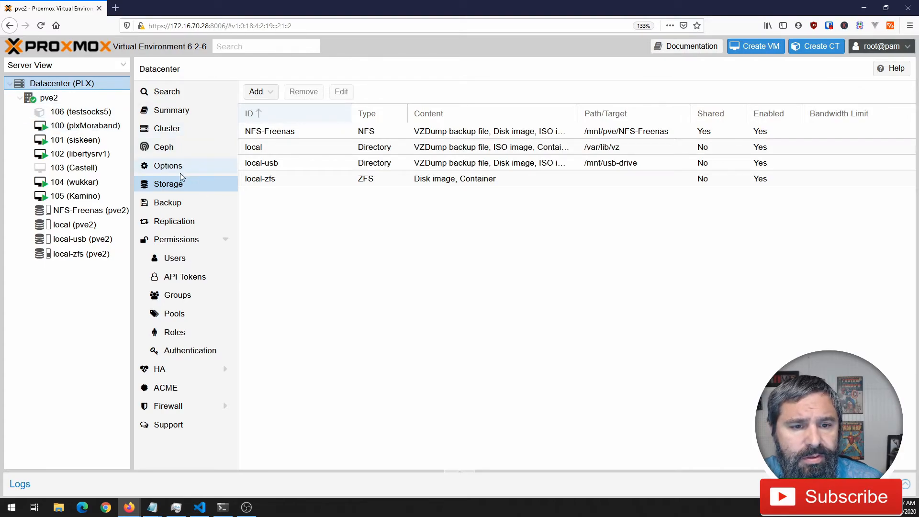
click(163, 202)
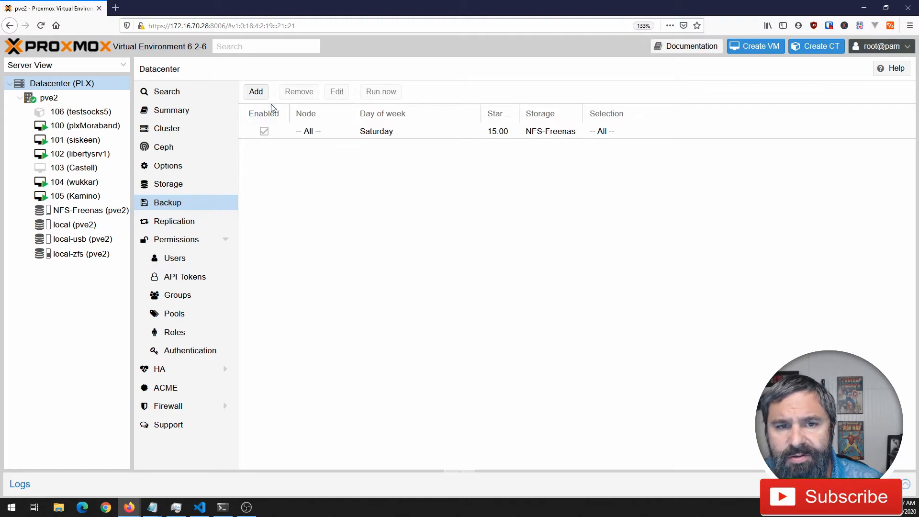
click(256, 94)
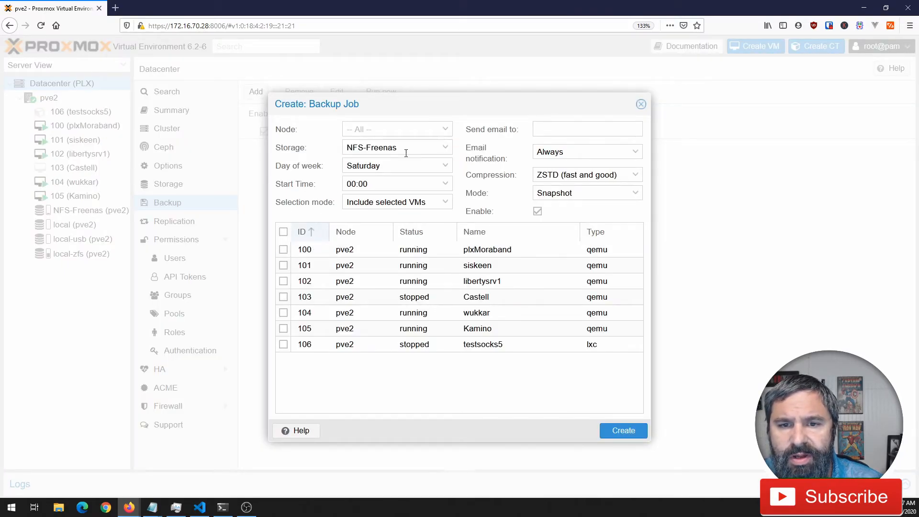
click(444, 134)
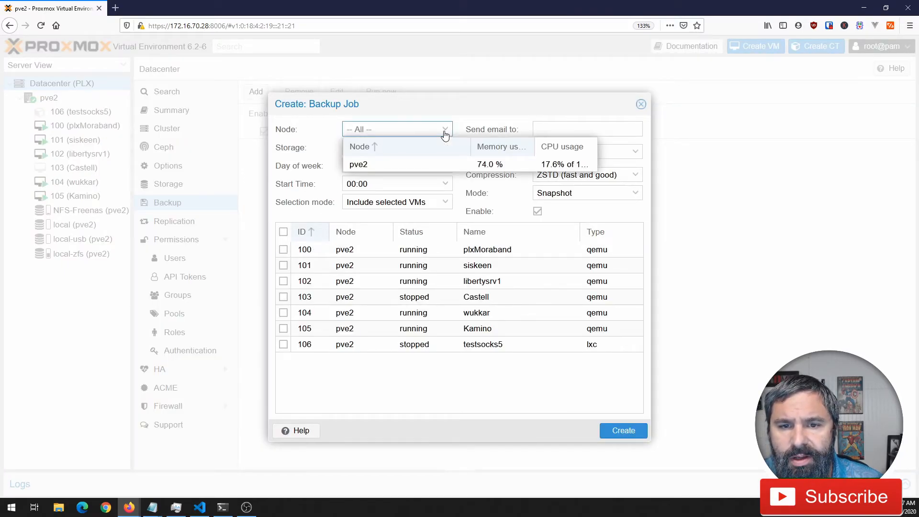
click(401, 164)
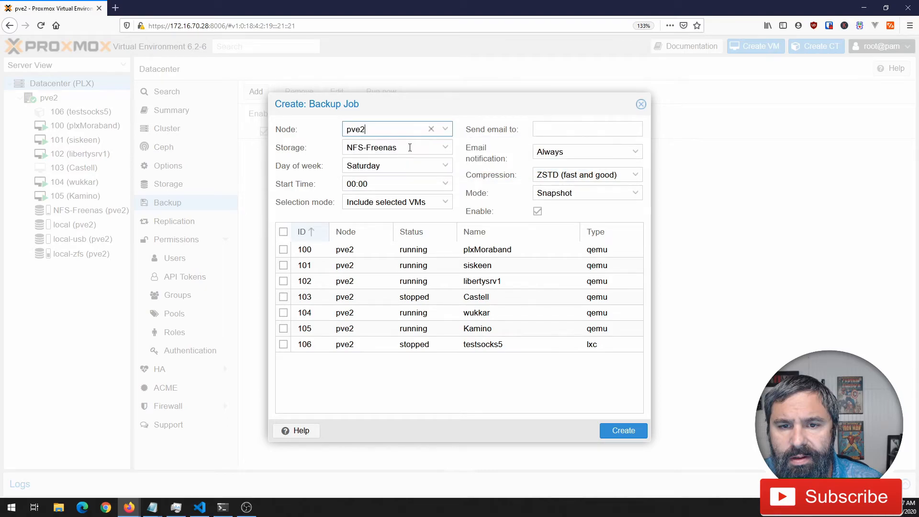
click(443, 150)
click(368, 216)
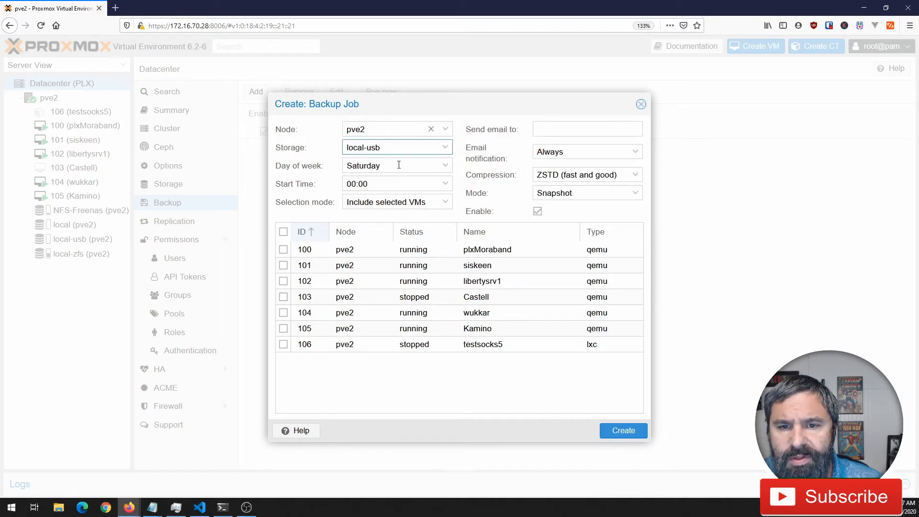
Schedule the backup job for Wednesday only, with a start time of 19:00.
click(446, 168)
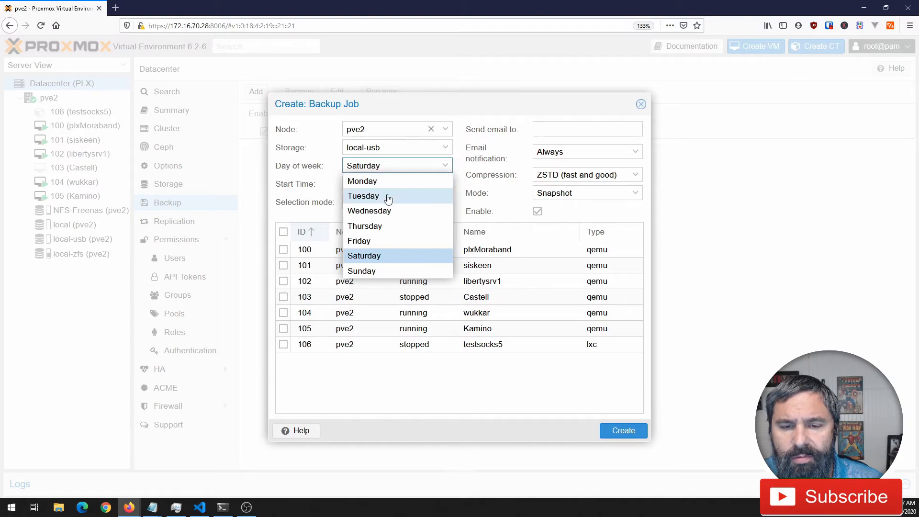
click(377, 216)
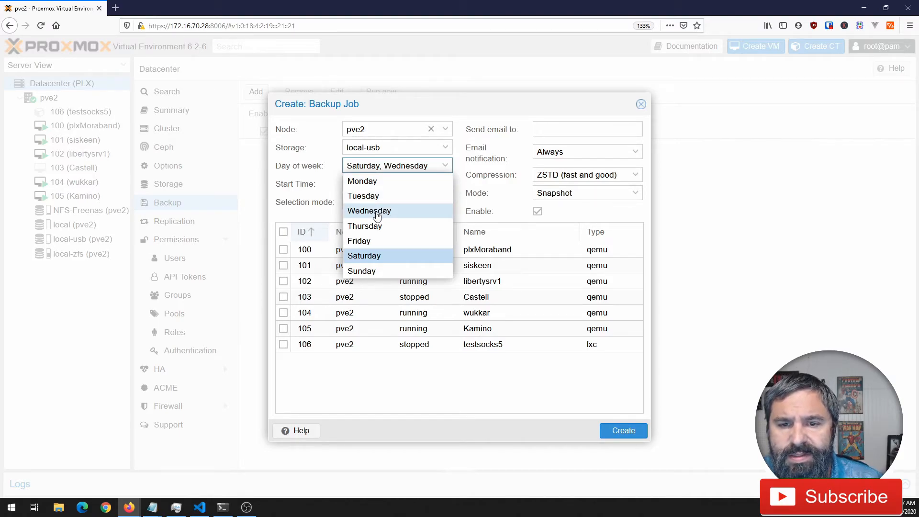
click(364, 256)
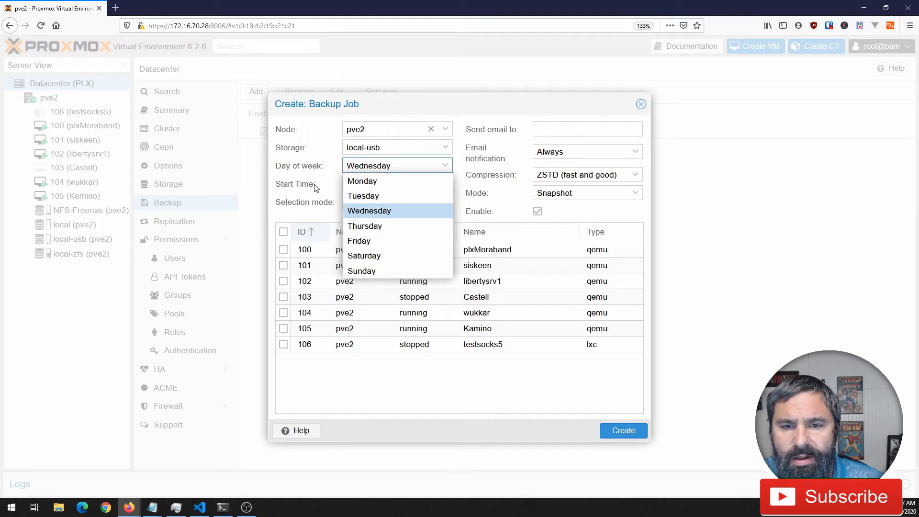
click(318, 185)
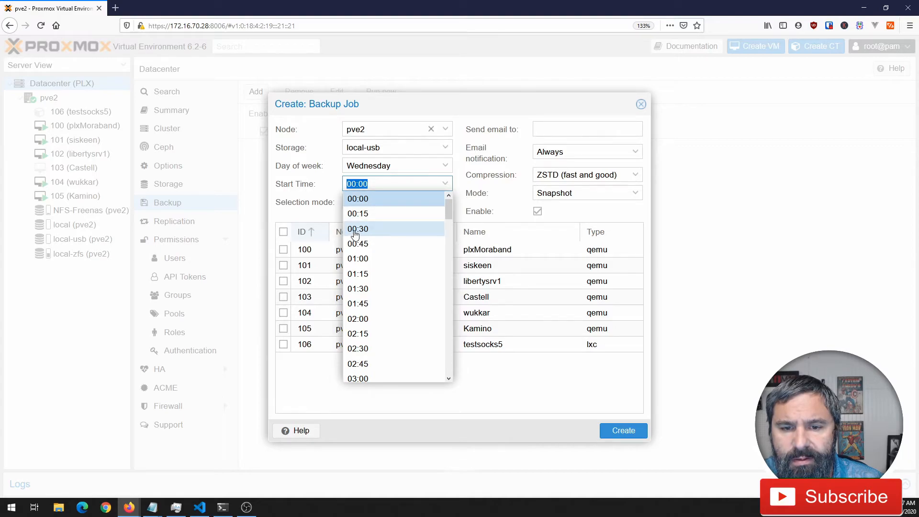
drag(448, 211, 445, 336)
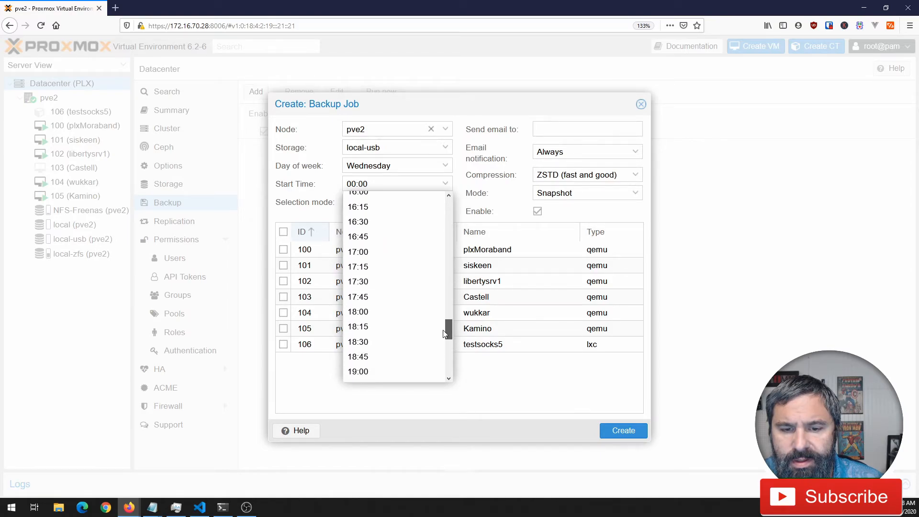
click(357, 374)
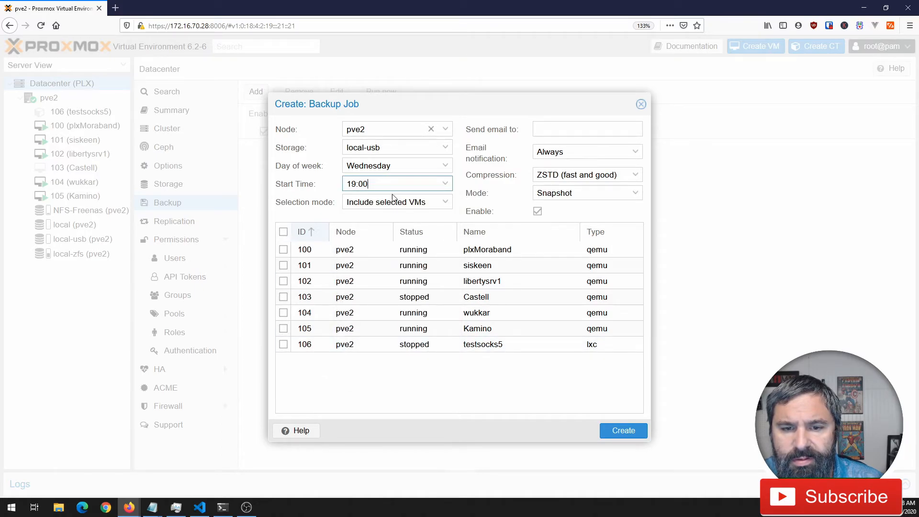
Include VM 102 (libertysrv1) in the backup job, set e-mail notification to On failure only, and create the job.
click(283, 281)
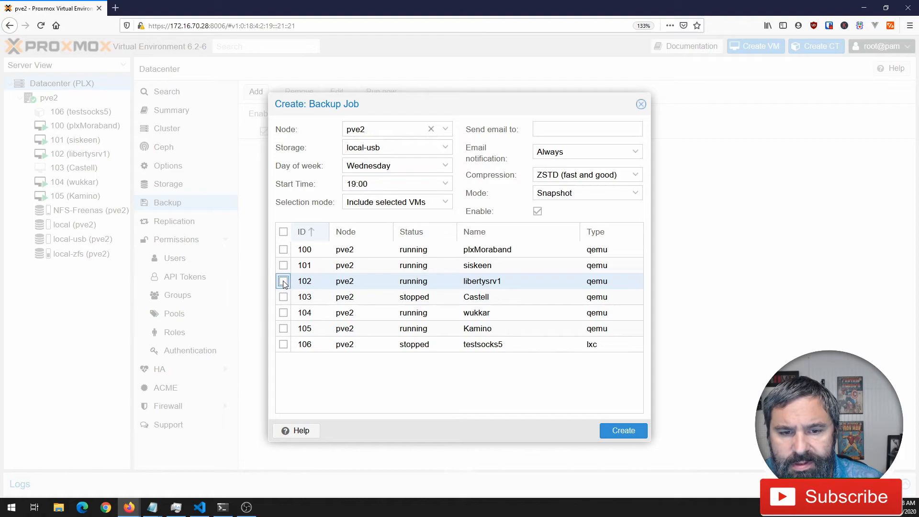
click(540, 129)
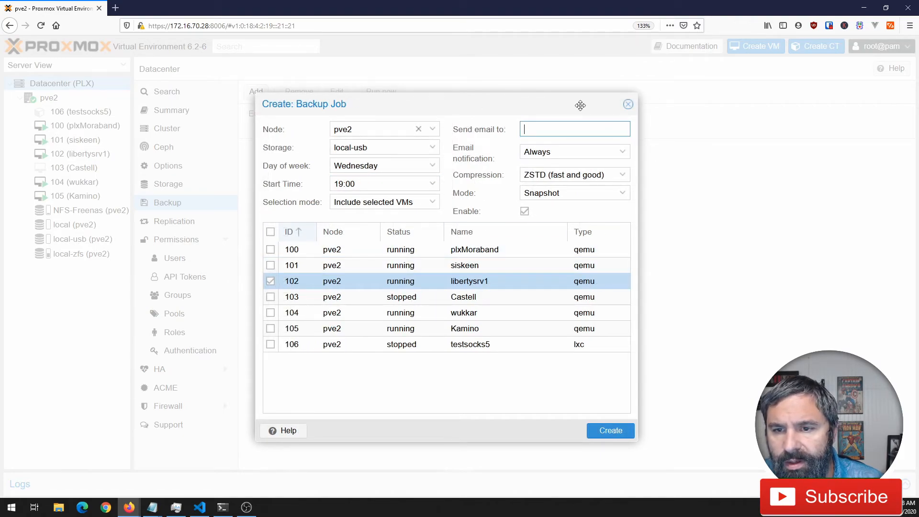
click(549, 151)
click(523, 185)
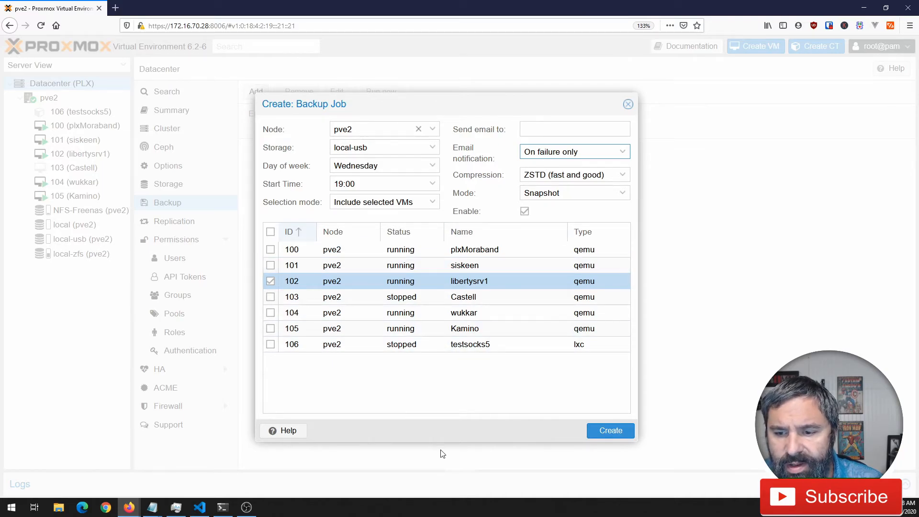
click(619, 433)
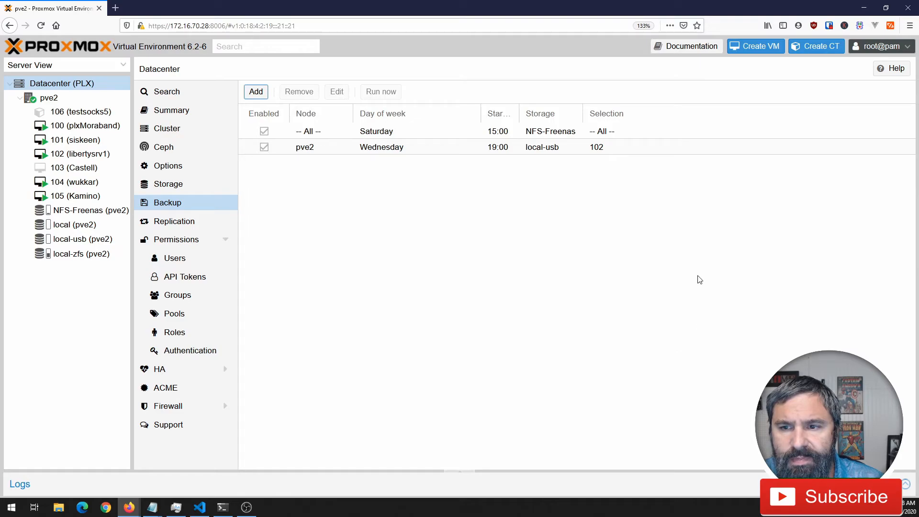